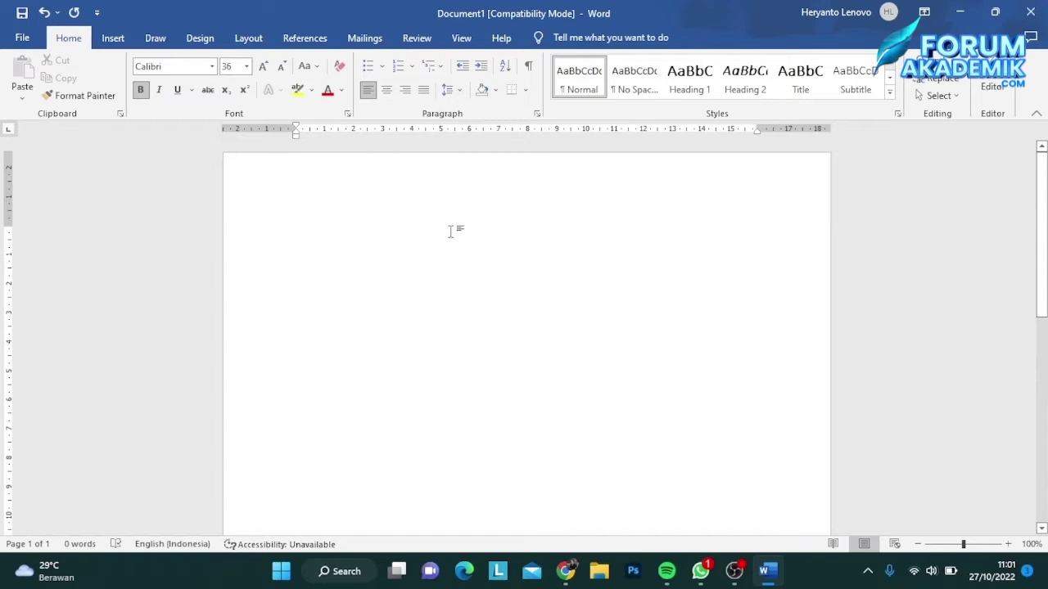
# Step: Type the title SKRIPSI and generate sample paragraphs below it with =rand(30)
pyautogui.write('SKRI')
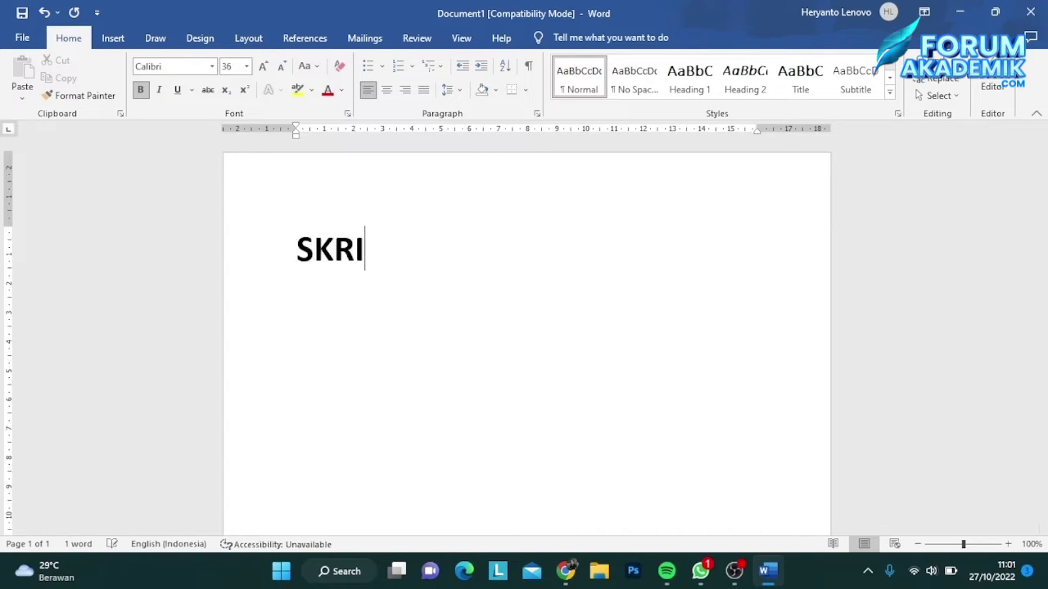
pyautogui.write('PSI')
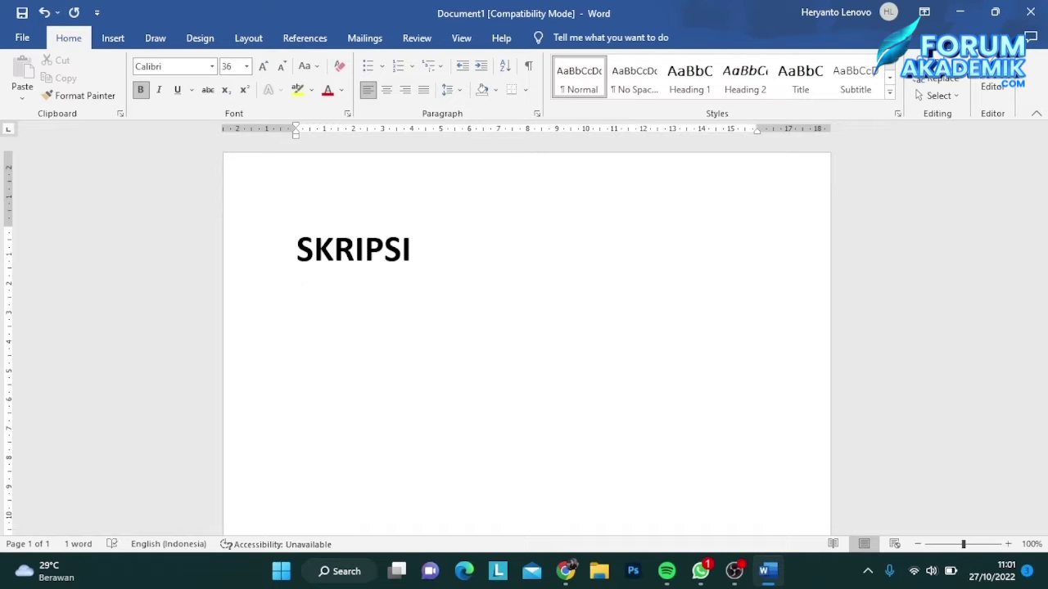
pyautogui.press('Return')
pyautogui.write('=')
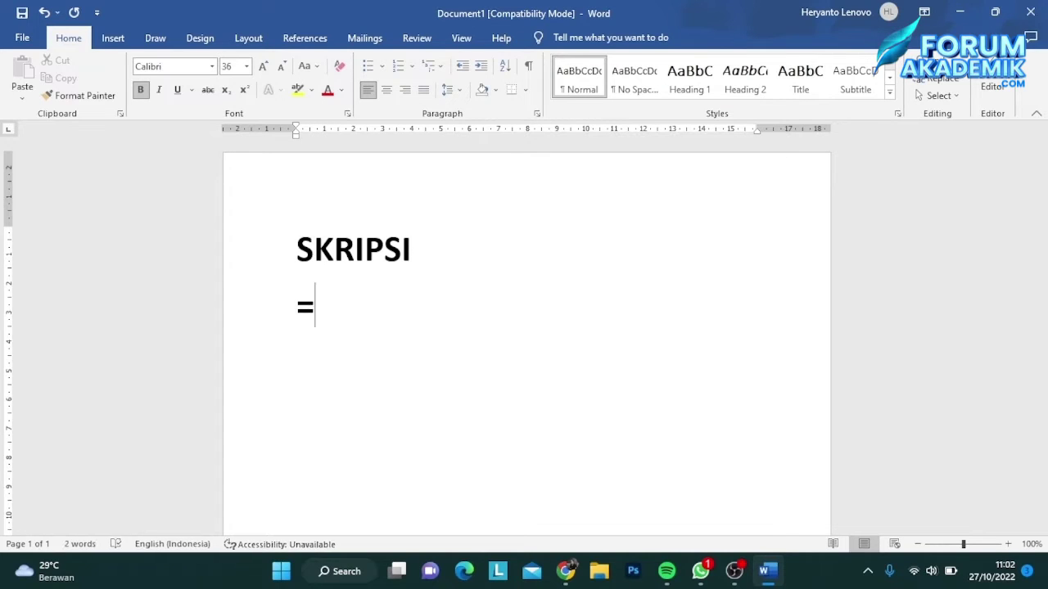
pyautogui.press('BackSpace')
pyautogui.write('=')
pyautogui.write('ra')
pyautogui.write('nd(')
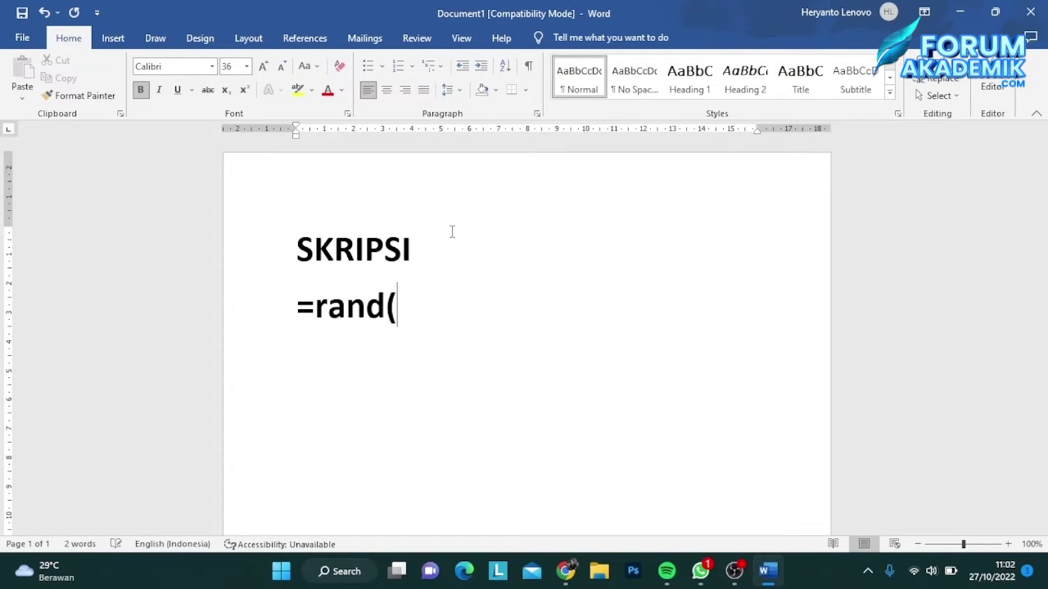
pyautogui.write('30)')
pyautogui.press('Return')
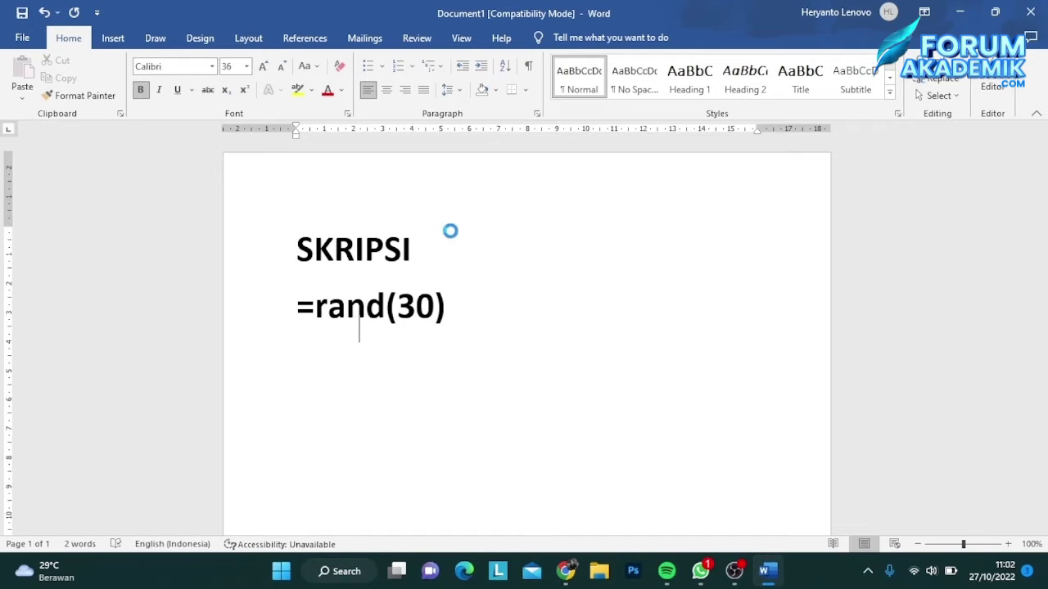
# Step: Select the entire document's text with Ctrl+A
pyautogui.scroll(4, 548, 446)
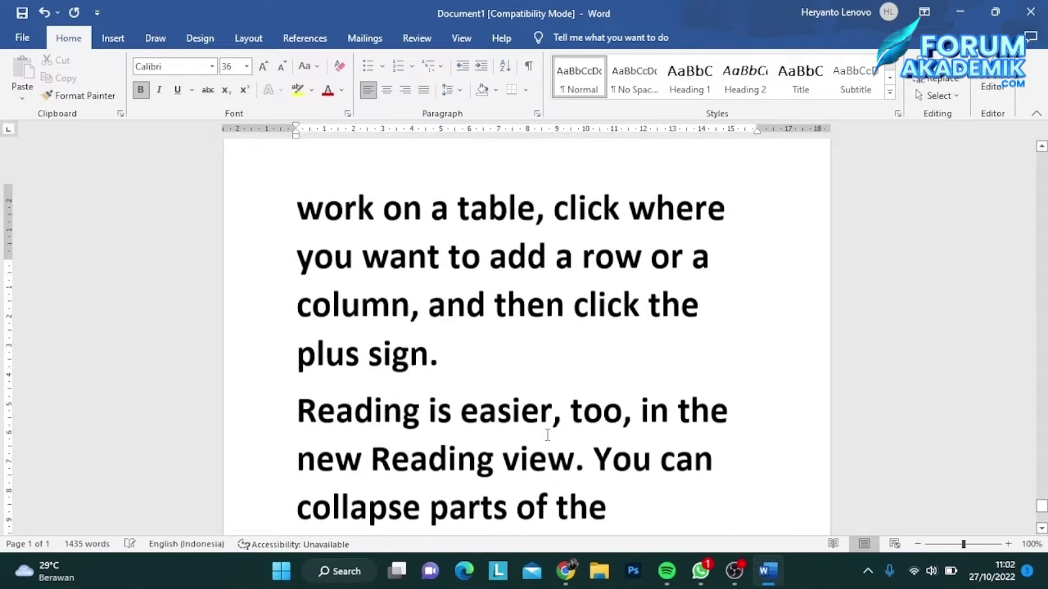
pyautogui.scroll(1, 548, 446)
pyautogui.scroll(-3, 547, 436)
pyautogui.hotkey('ctrl', 'a')
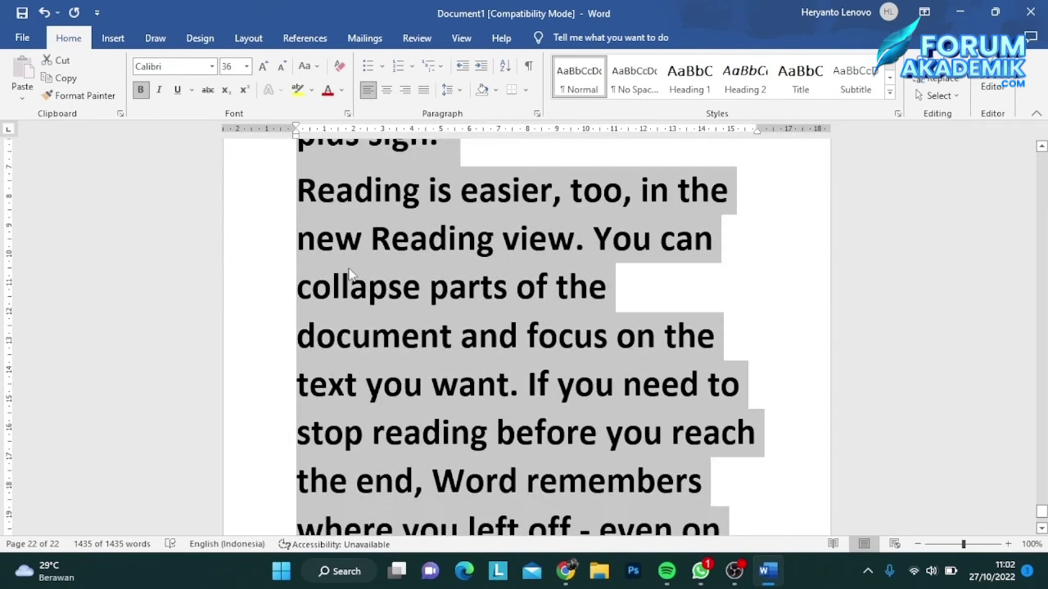
# Step: Set all the document text to 12 pt
pyautogui.click(246, 66)
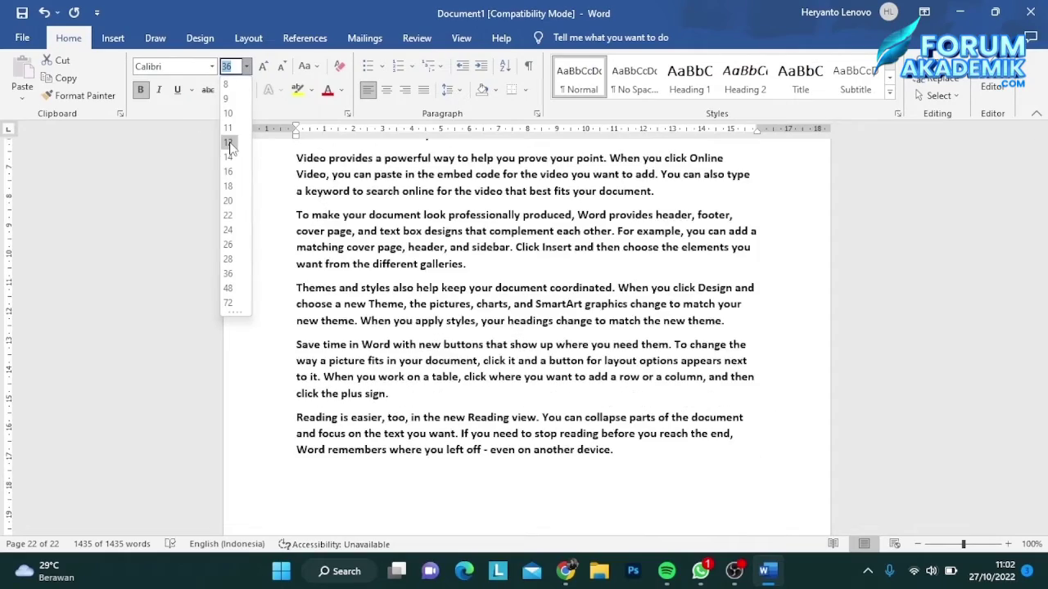
pyautogui.click(230, 143)
pyautogui.scroll(-3, 487, 325)
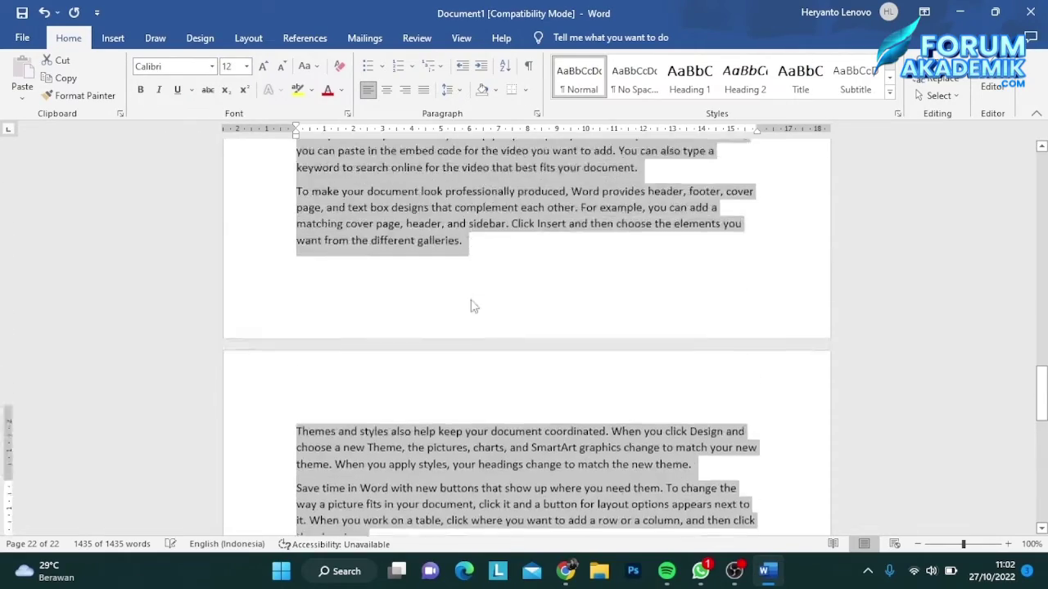
pyautogui.scroll(-3, 446, 277)
pyautogui.scroll(5, 446, 277)
pyautogui.scroll(5, 377, 234)
pyautogui.scroll(5, 376, 232)
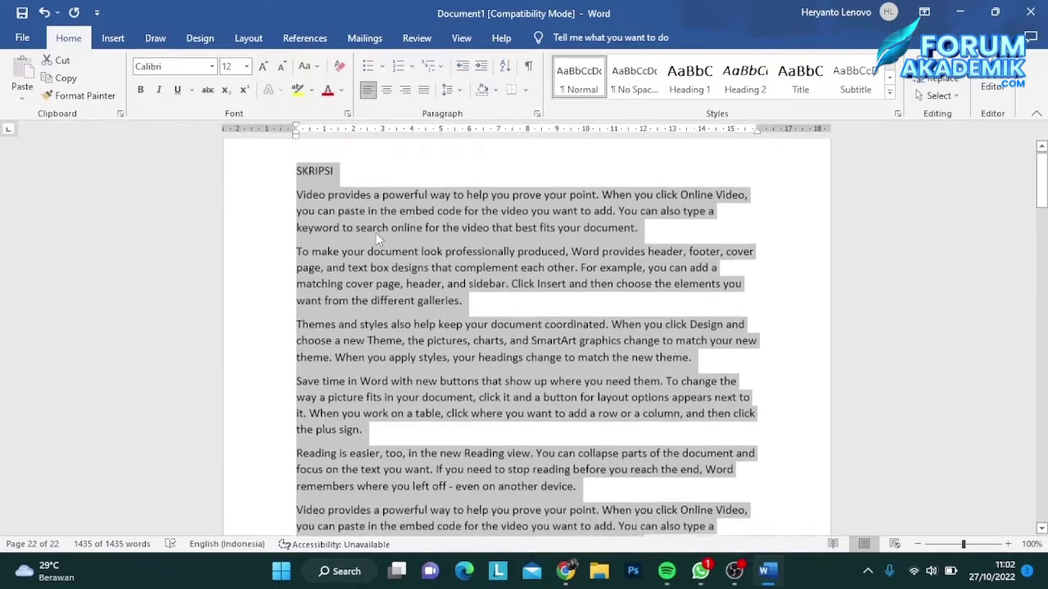
# Step: Make the SKRIPSI title centred, bold and 36 pt
pyautogui.click(352, 237)
pyautogui.click(285, 237)
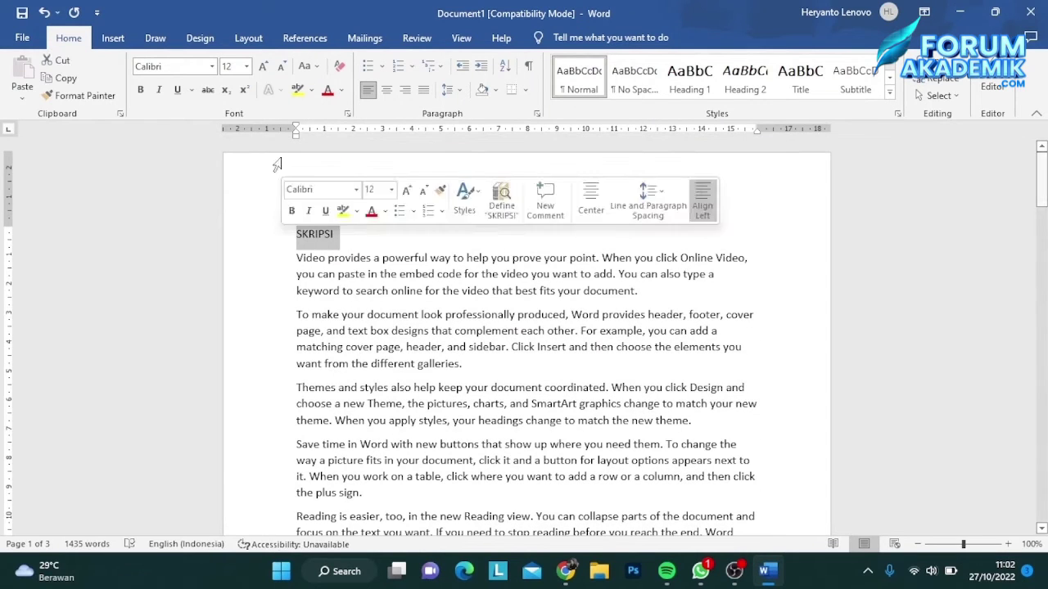
pyautogui.click(387, 90)
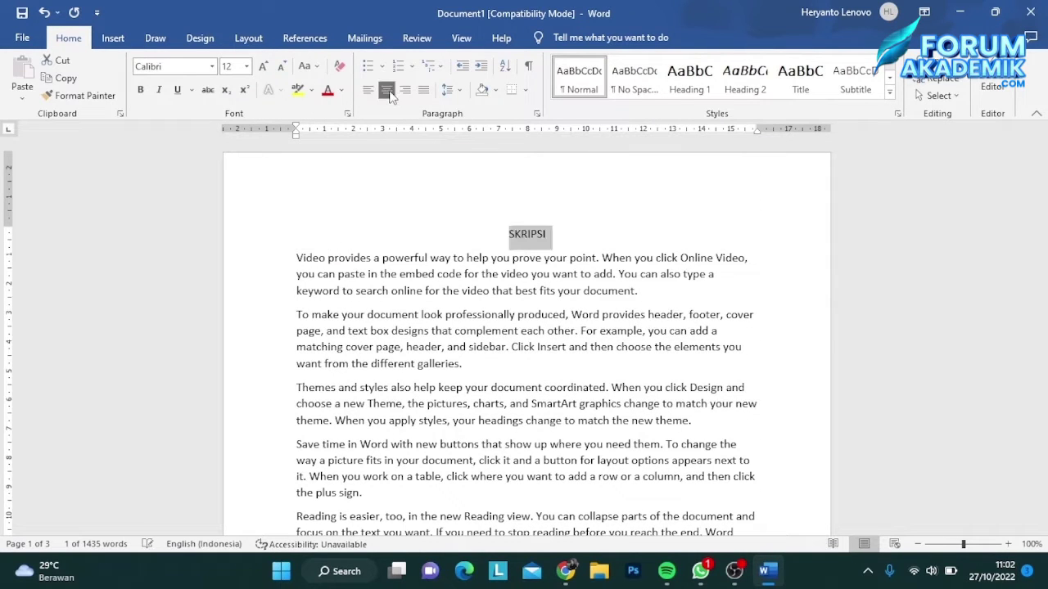
pyautogui.click(247, 66)
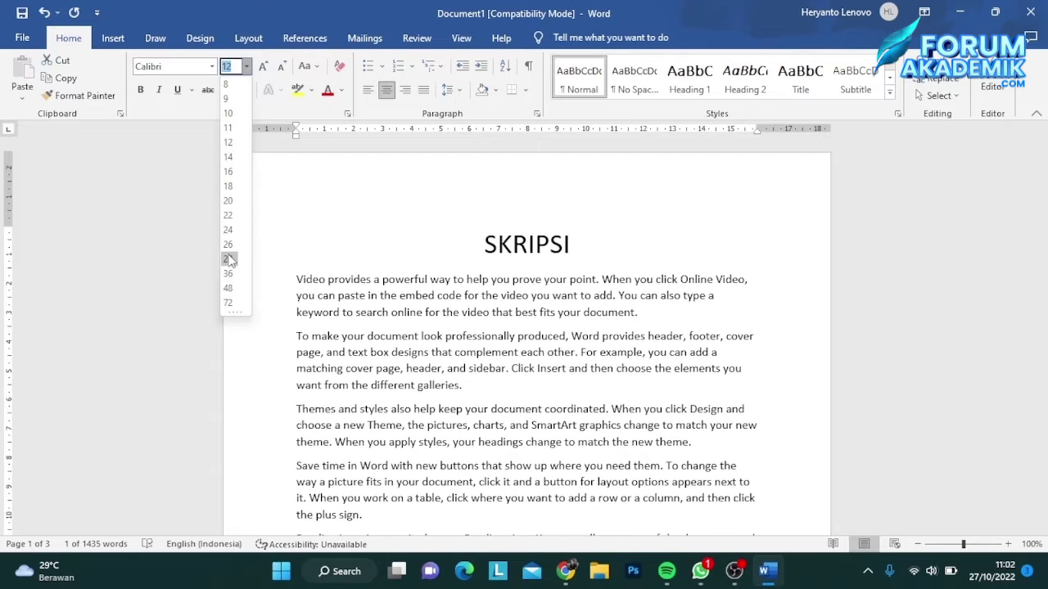
pyautogui.click(228, 274)
pyautogui.hotkey('ctrl', 'b')
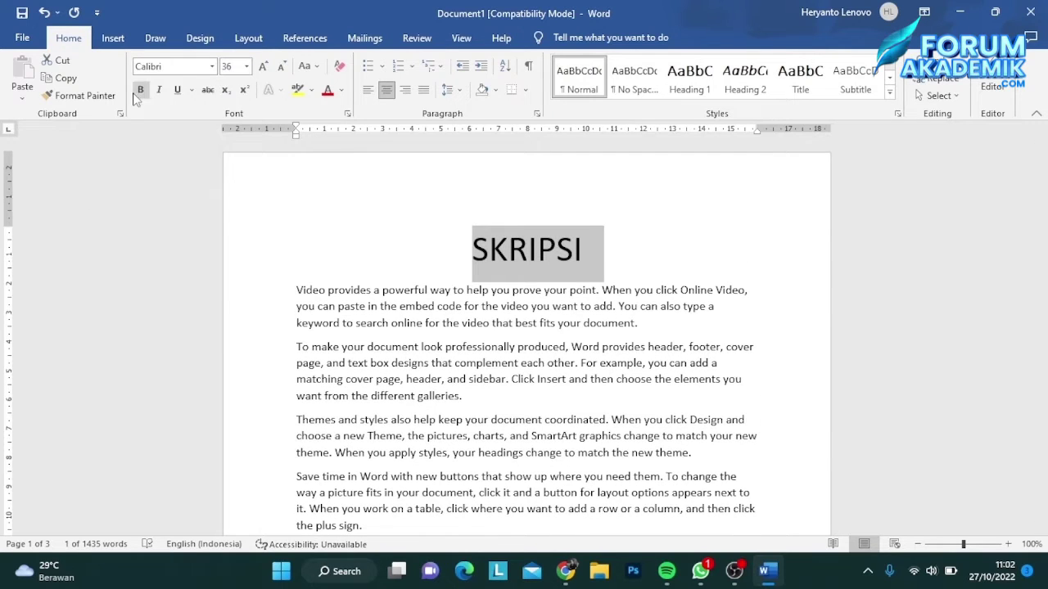
pyautogui.click(498, 321)
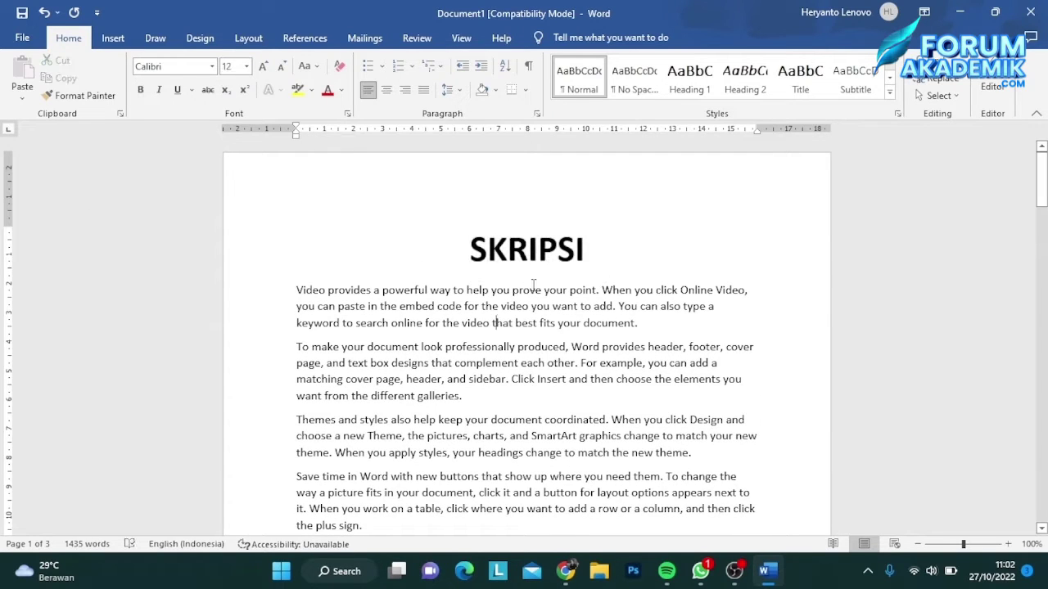
# Step: Scroll through the reformatted document, now three pages long
pyautogui.scroll(-10, 538, 283)
pyautogui.scroll(-5, 538, 286)
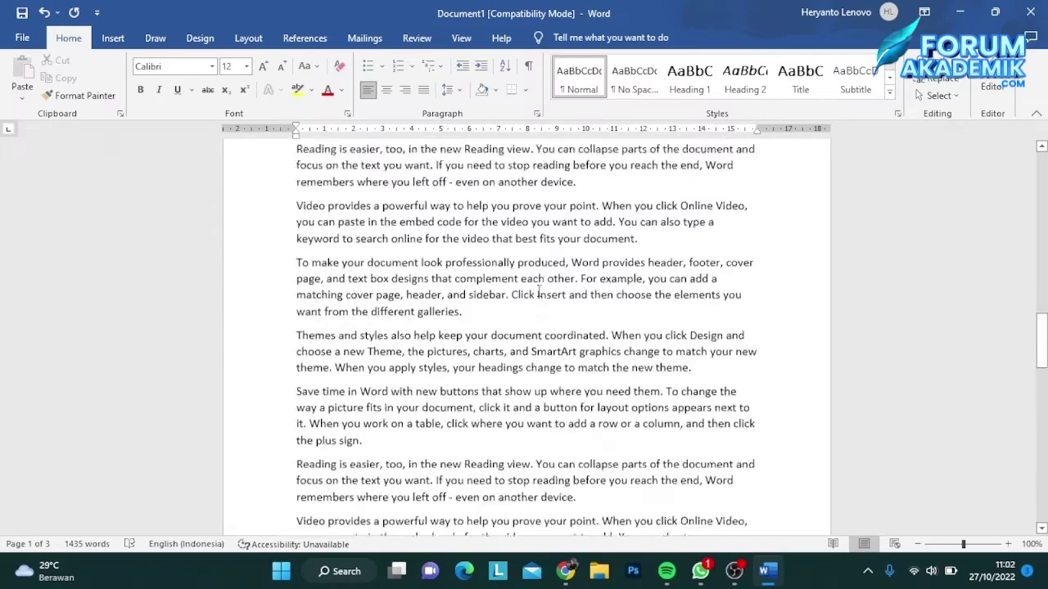
pyautogui.scroll(5, 539, 290)
pyautogui.scroll(5, 536, 286)
pyautogui.scroll(5, 534, 285)
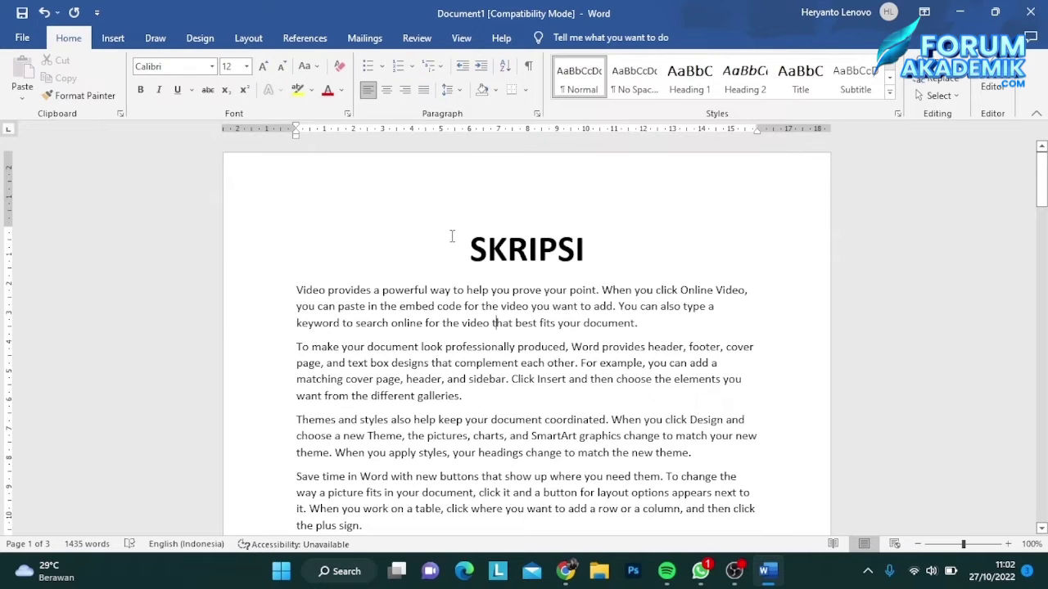
pyautogui.scroll(-5, 727, 299)
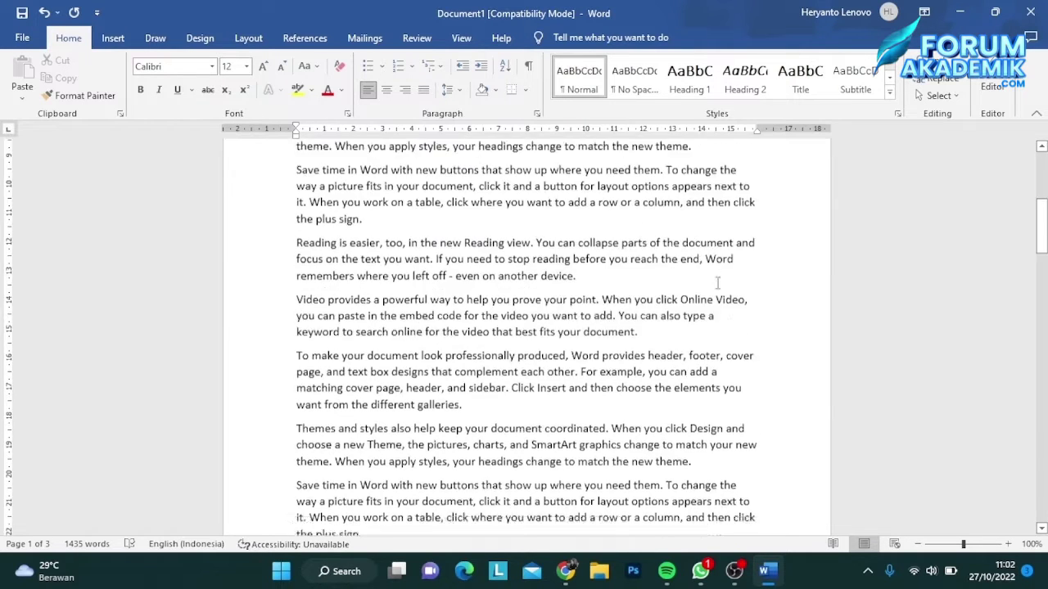
pyautogui.scroll(-8, 990, 303)
pyautogui.scroll(-5, 989, 303)
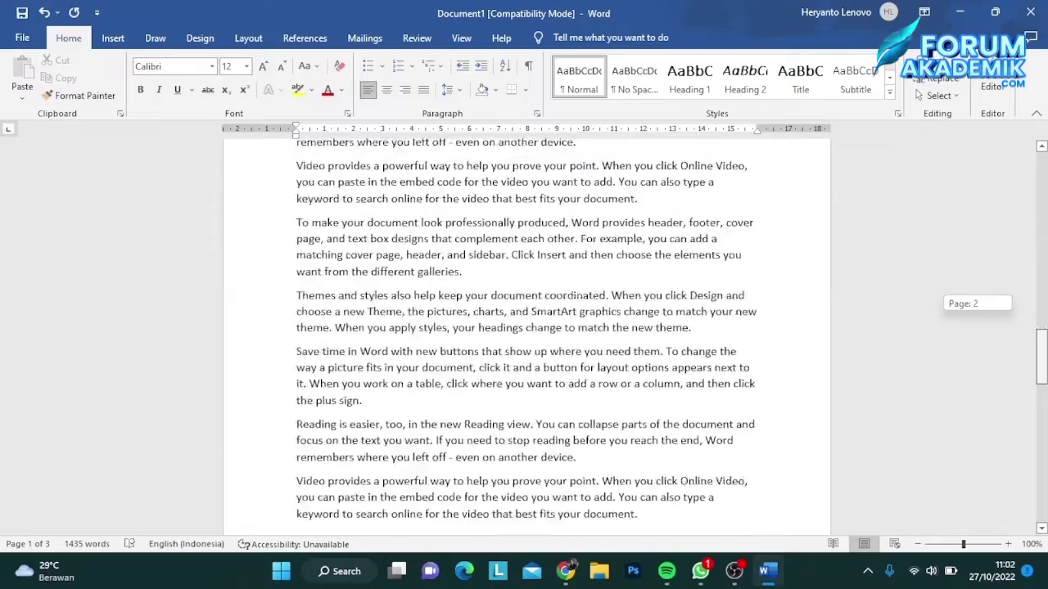
pyautogui.scroll(-5, 989, 303)
pyautogui.moveTo(1041, 418); pyautogui.dragTo(1044, 190)
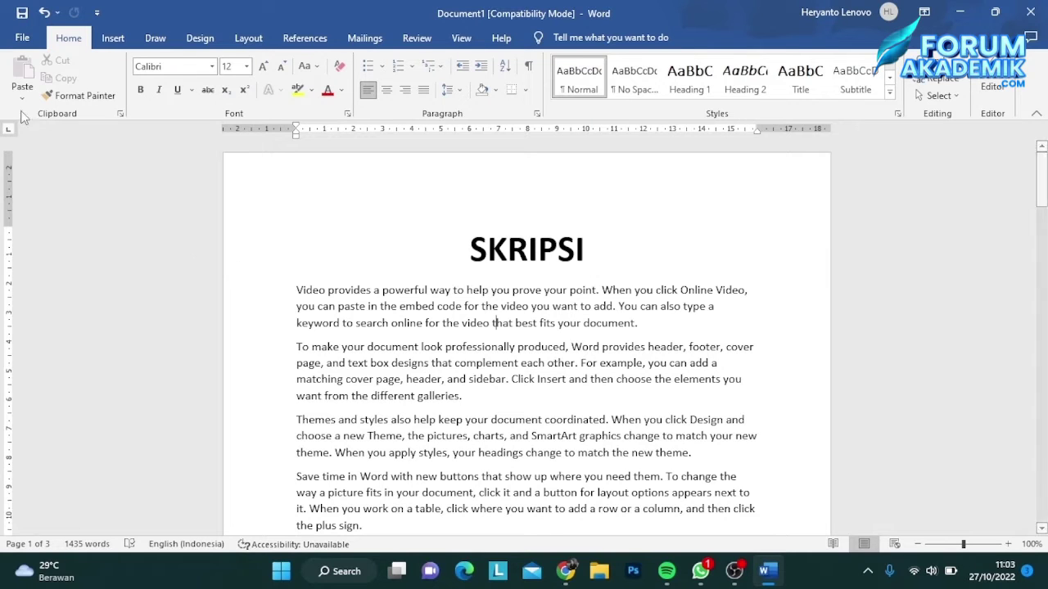
# Step: In Word Options' Save settings, lower the AutoRecover interval to 1 minute
pyautogui.click(23, 37)
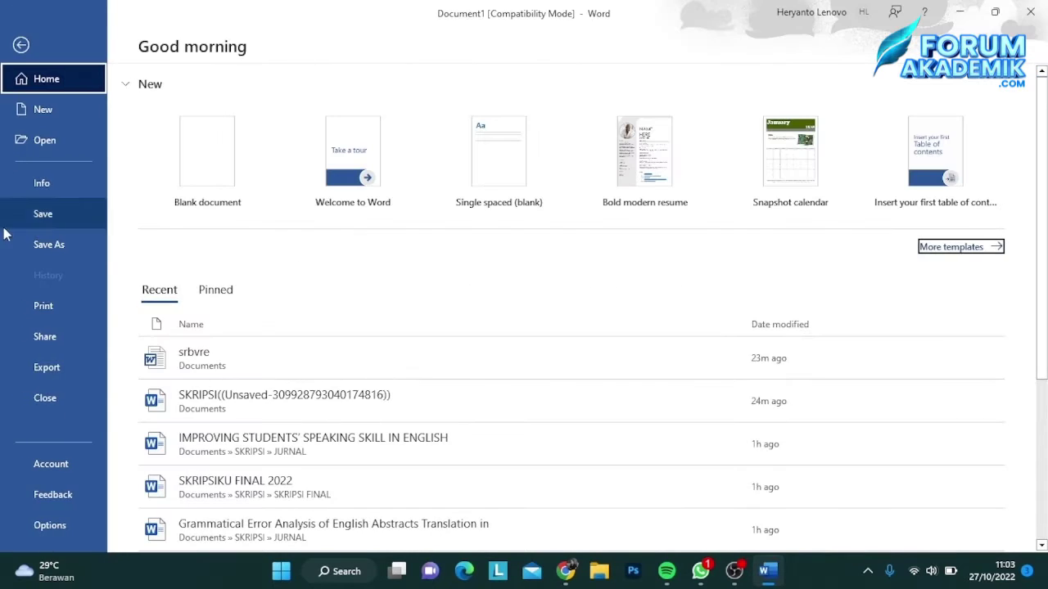
pyautogui.click(47, 528)
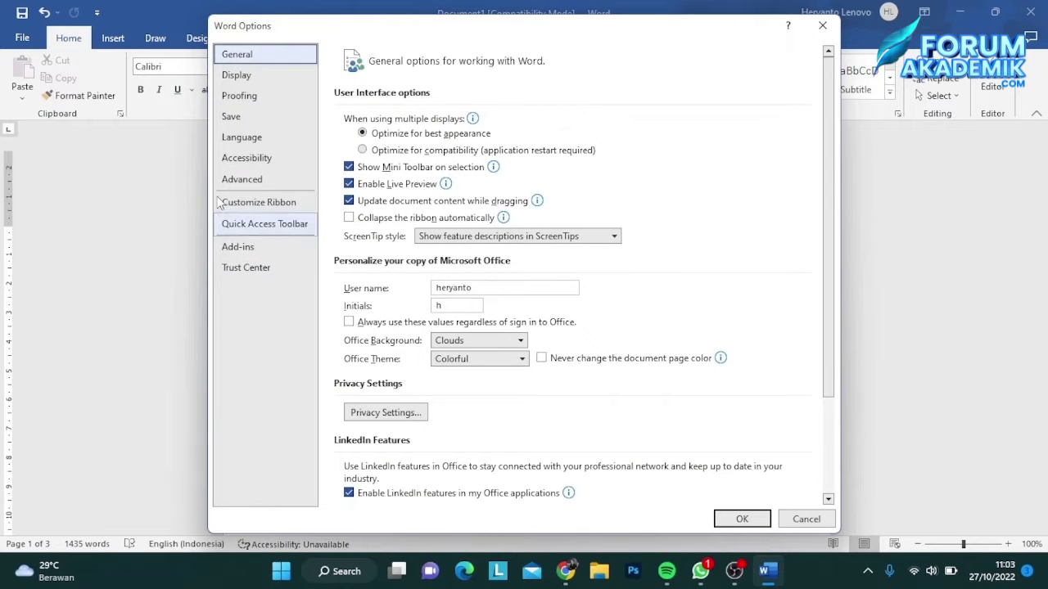
pyautogui.click(247, 120)
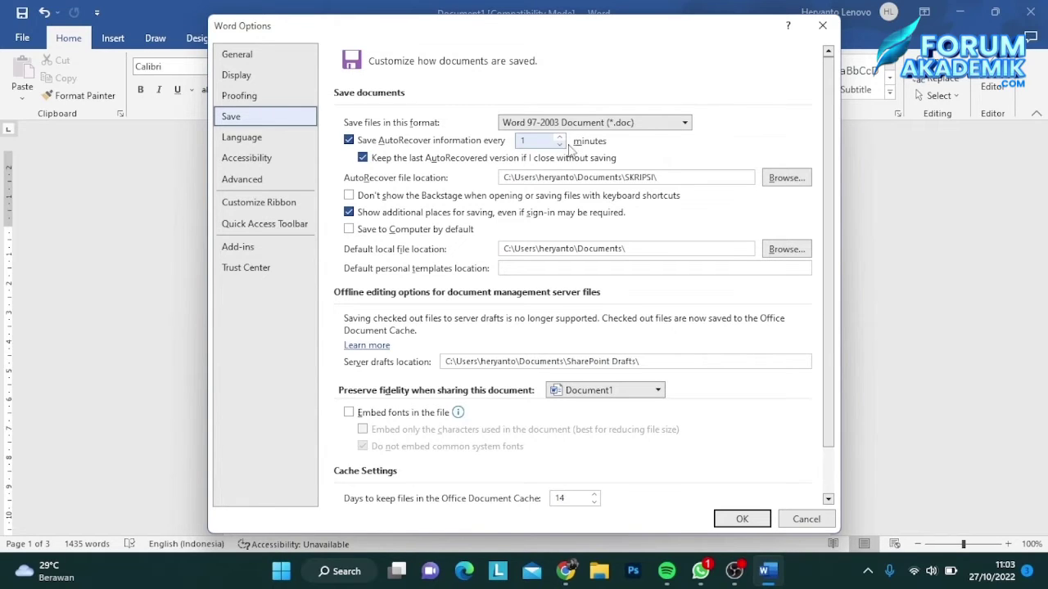
pyautogui.click(560, 144)
pyautogui.click(559, 137)
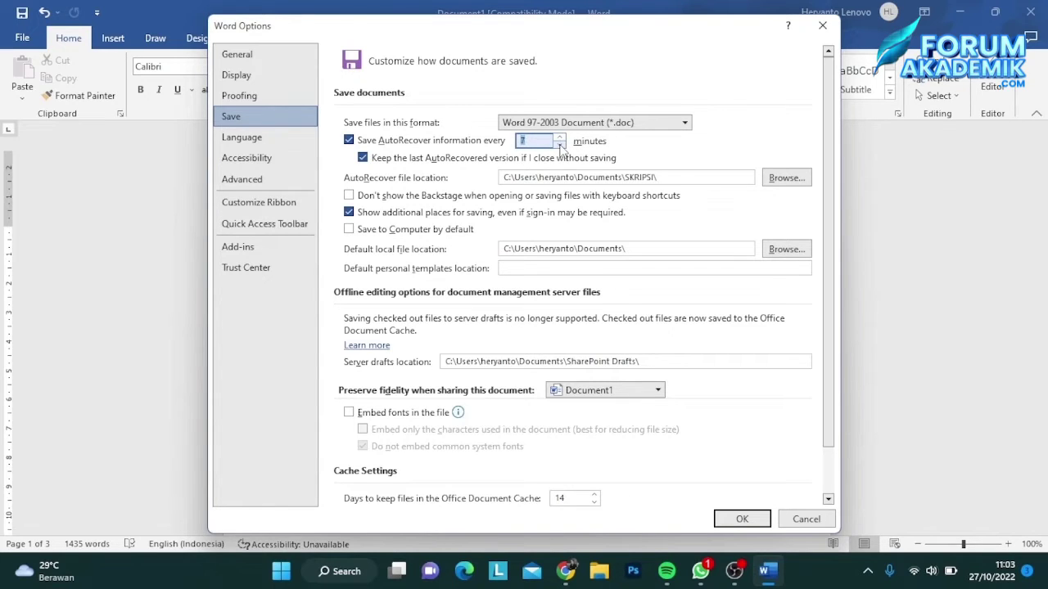
pyautogui.click(560, 145)
# Step: Set the AutoRecover file location to Documents\SKRIPSI and apply the options
pyautogui.click(786, 179)
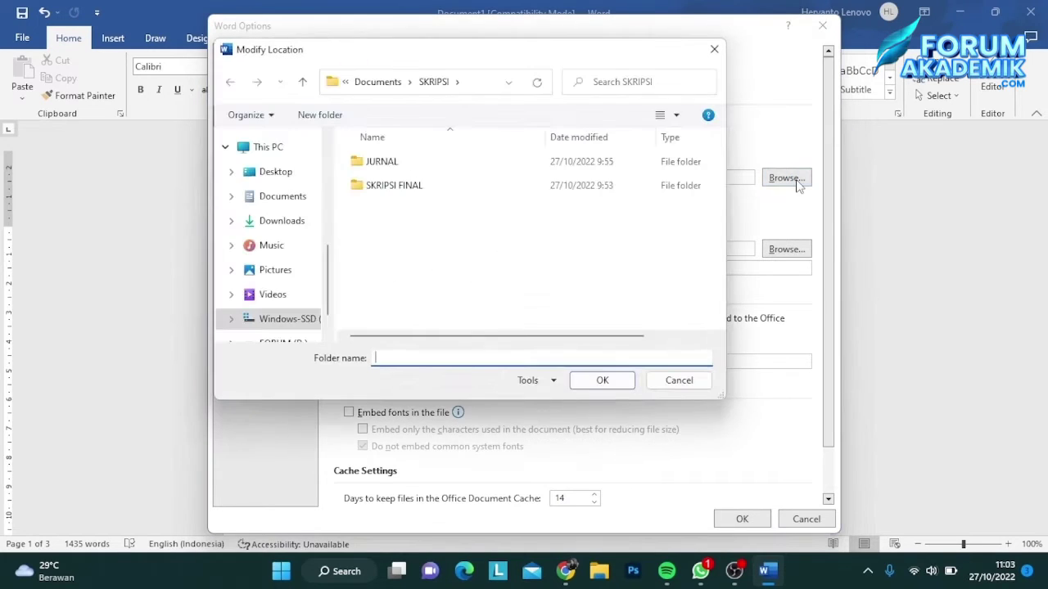
pyautogui.click(508, 256)
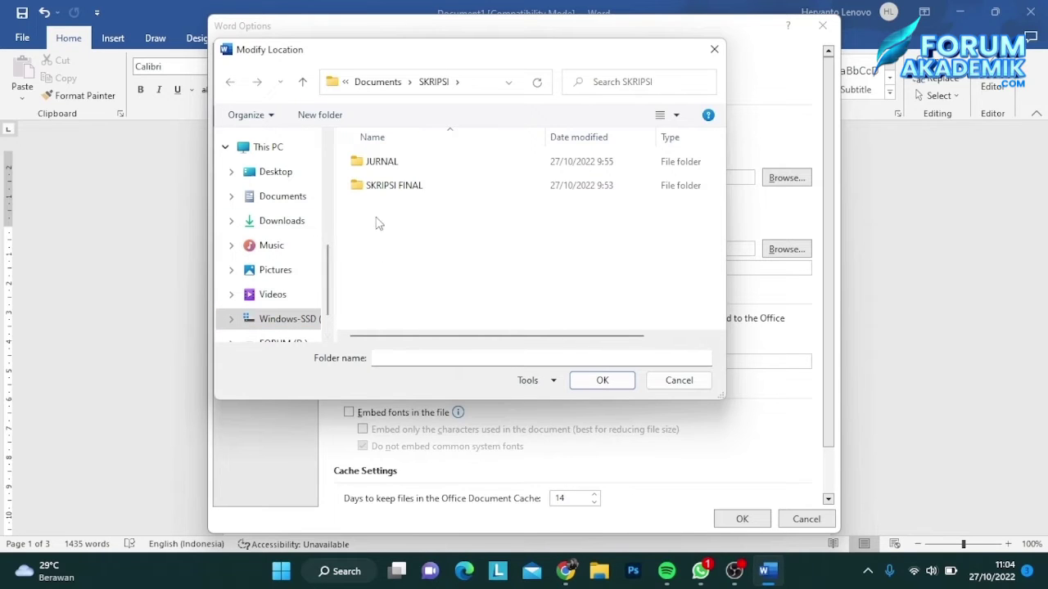
pyautogui.click(601, 380)
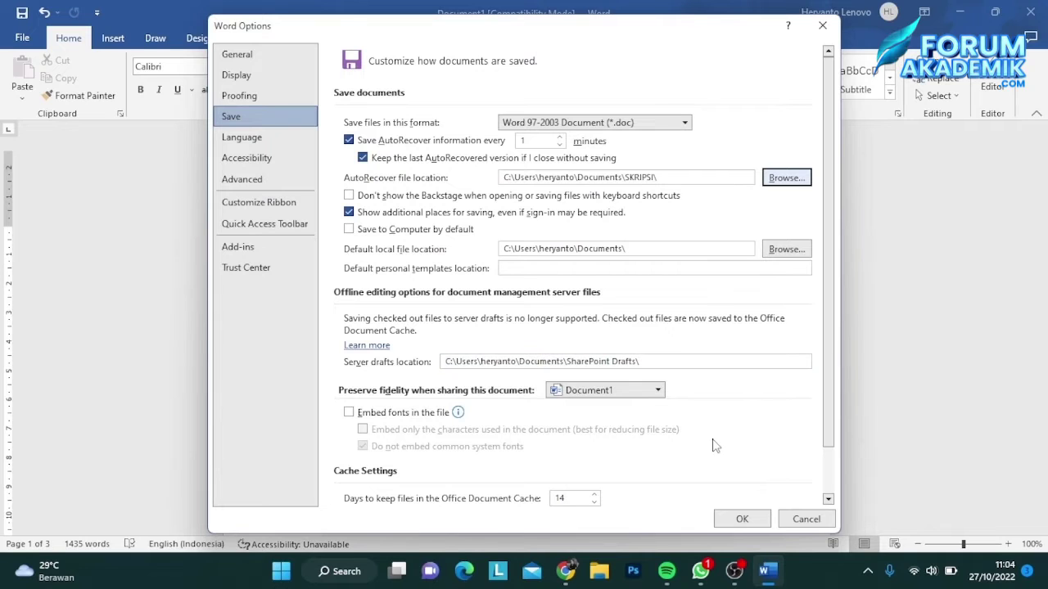
pyautogui.click(740, 519)
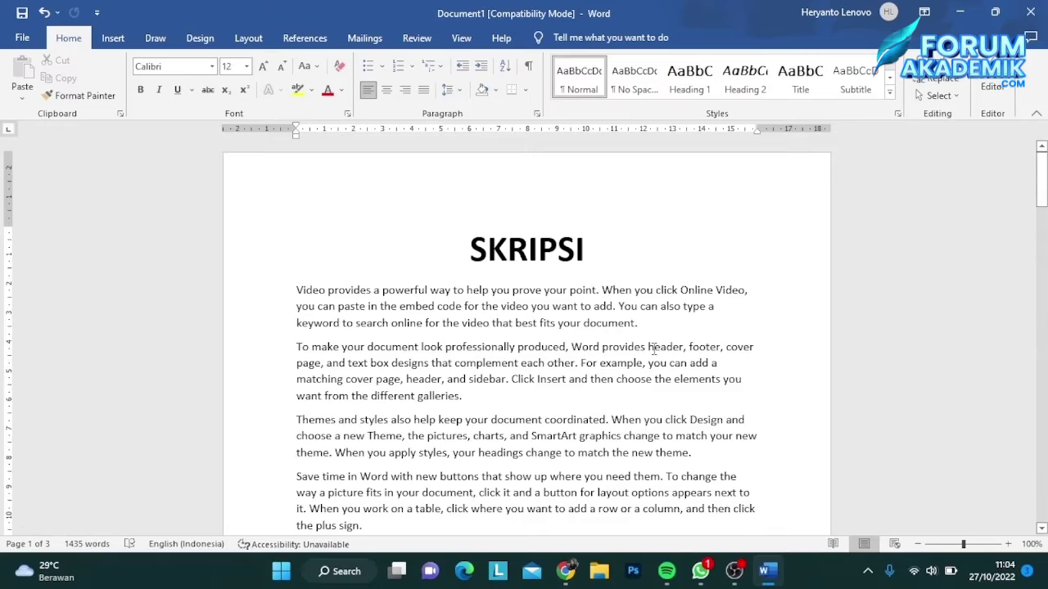
# Step: Scroll to the end of SKRIPSI, then close Word choosing Don't Save
pyautogui.scroll(-5, 642, 358)
pyautogui.scroll(-10, 637, 409)
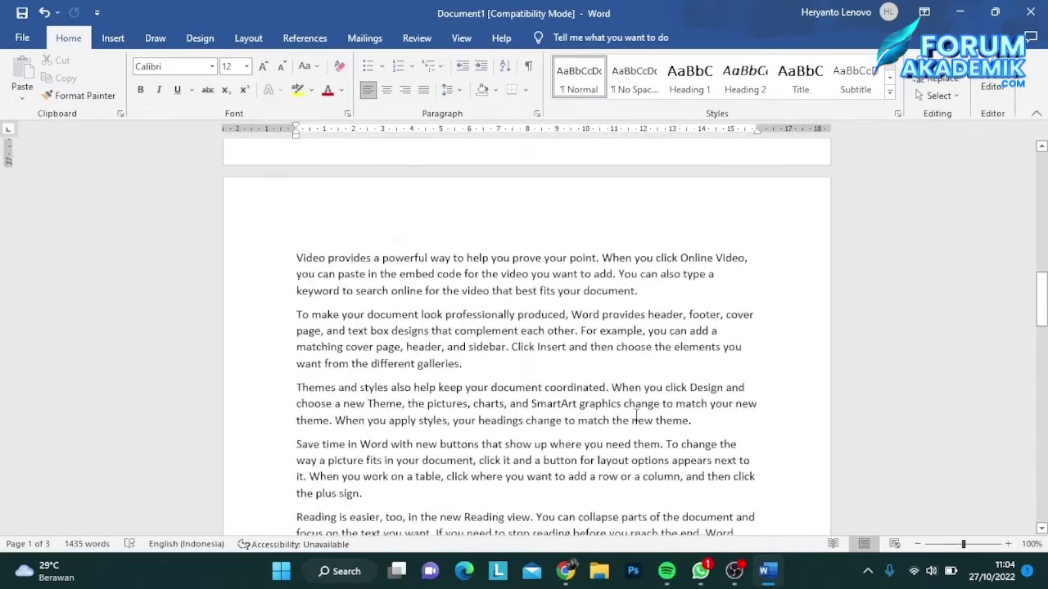
pyautogui.scroll(-3, 635, 418)
pyautogui.scroll(-5, 635, 418)
pyautogui.scroll(-4, 636, 417)
pyautogui.scroll(-5, 635, 418)
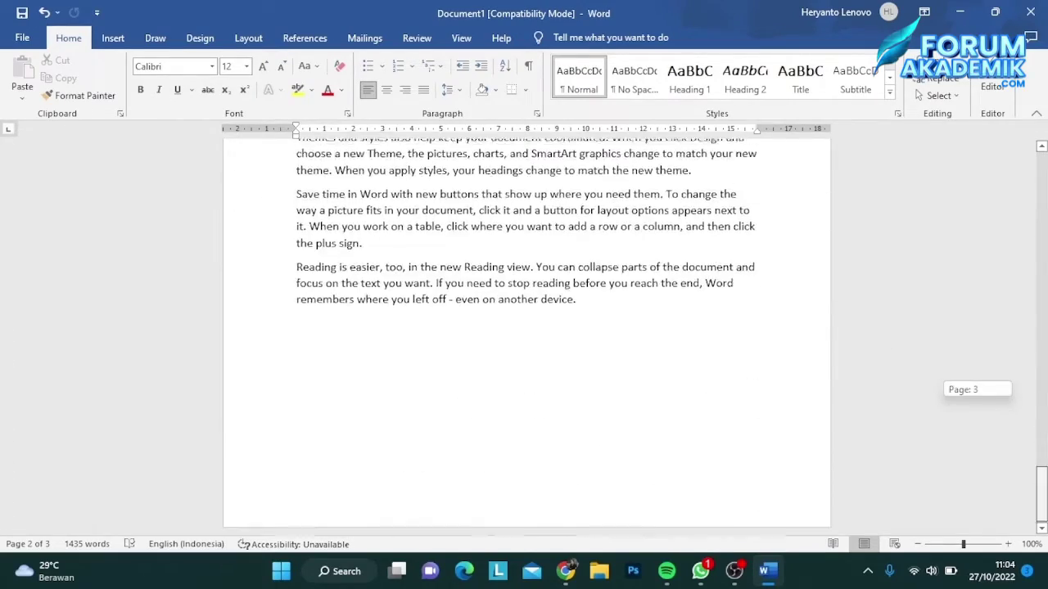
pyautogui.moveTo(1041, 475); pyautogui.dragTo(1041, 164)
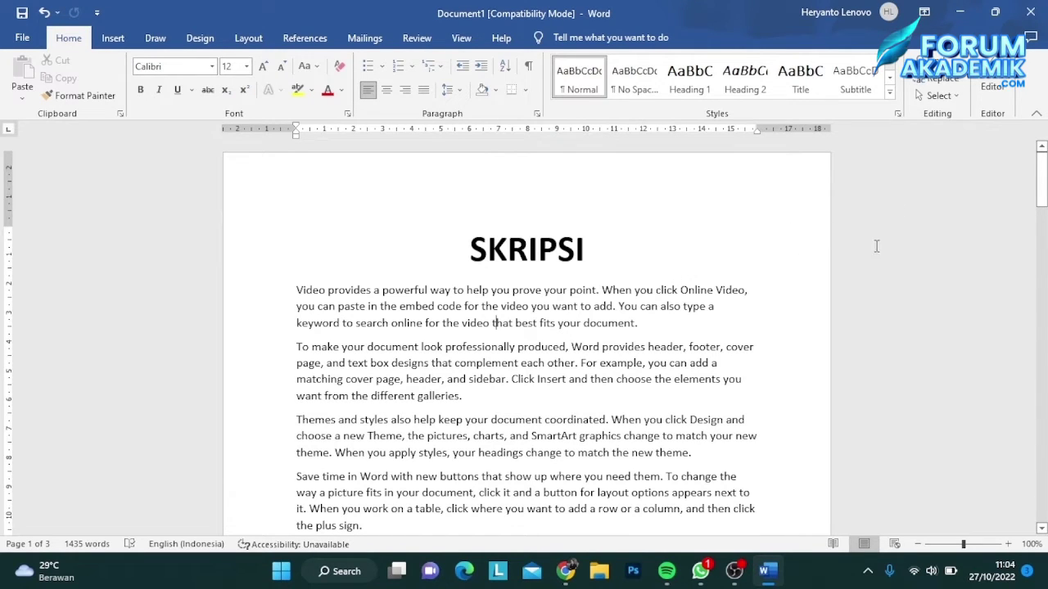
pyautogui.click(1034, 13)
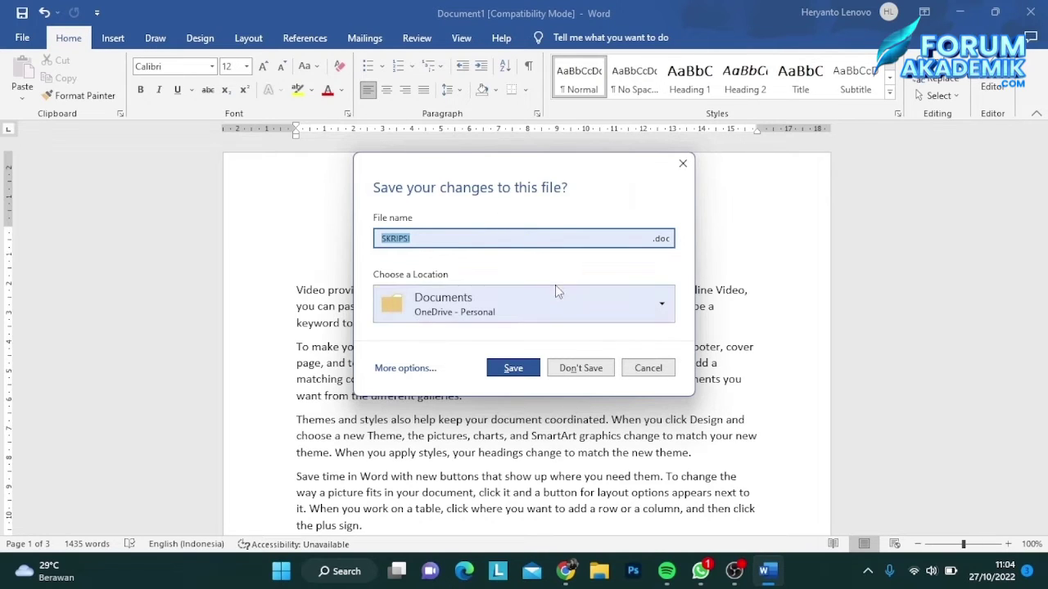
pyautogui.click(581, 370)
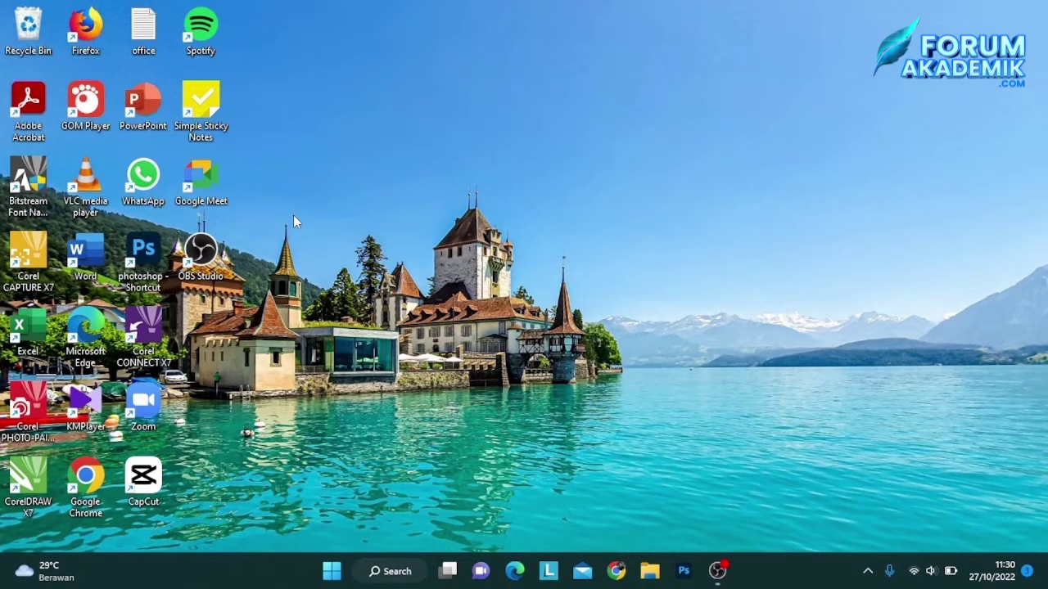
# Step: Launch Word with a blank document, show the Save options, and open a File Explorer window
pyautogui.doubleClick(90, 262)
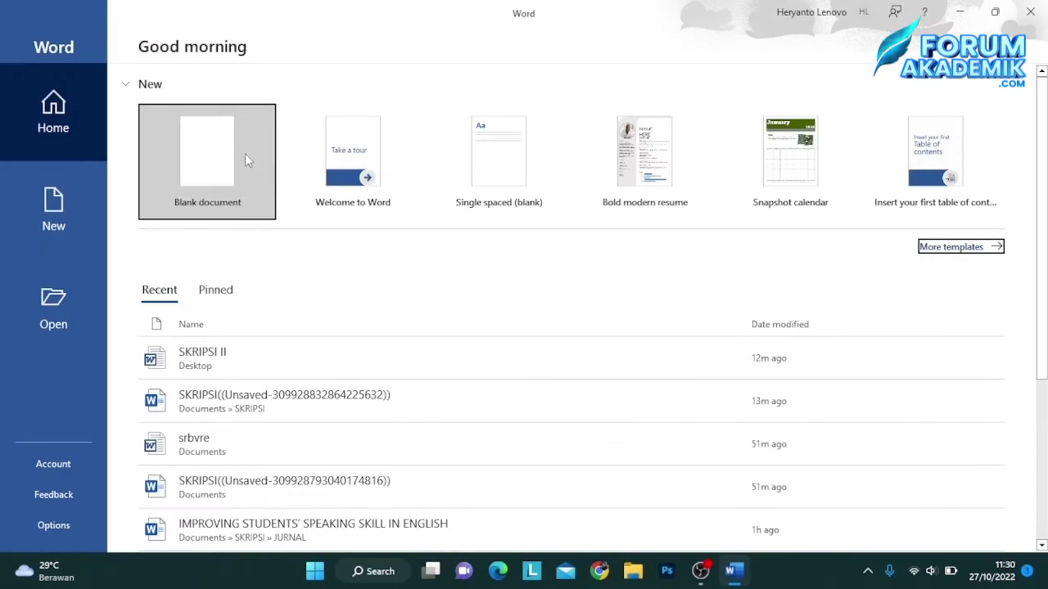
pyautogui.click(245, 156)
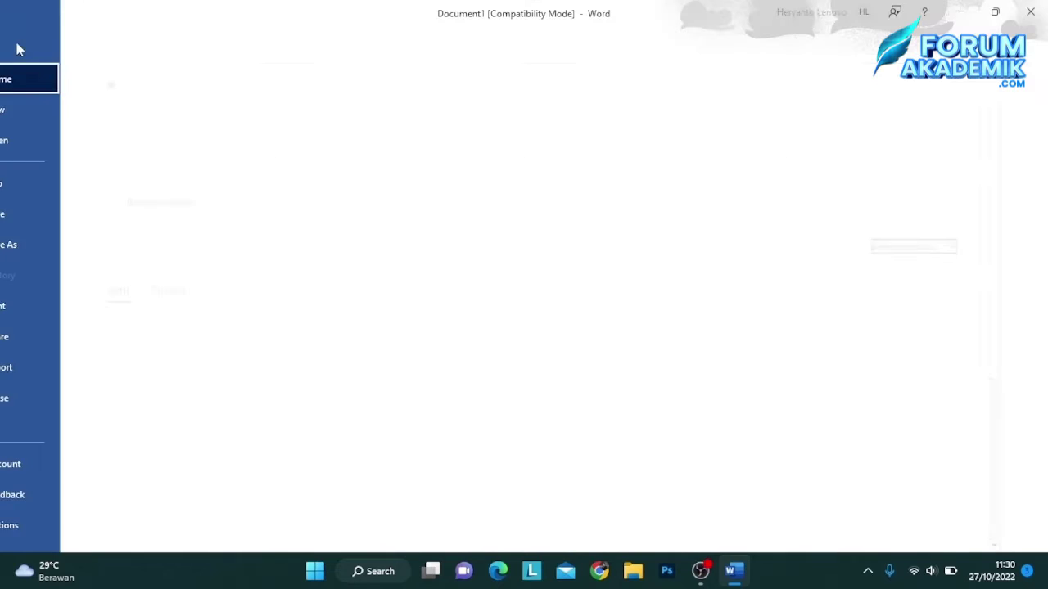
pyautogui.click(20, 41)
pyautogui.click(37, 528)
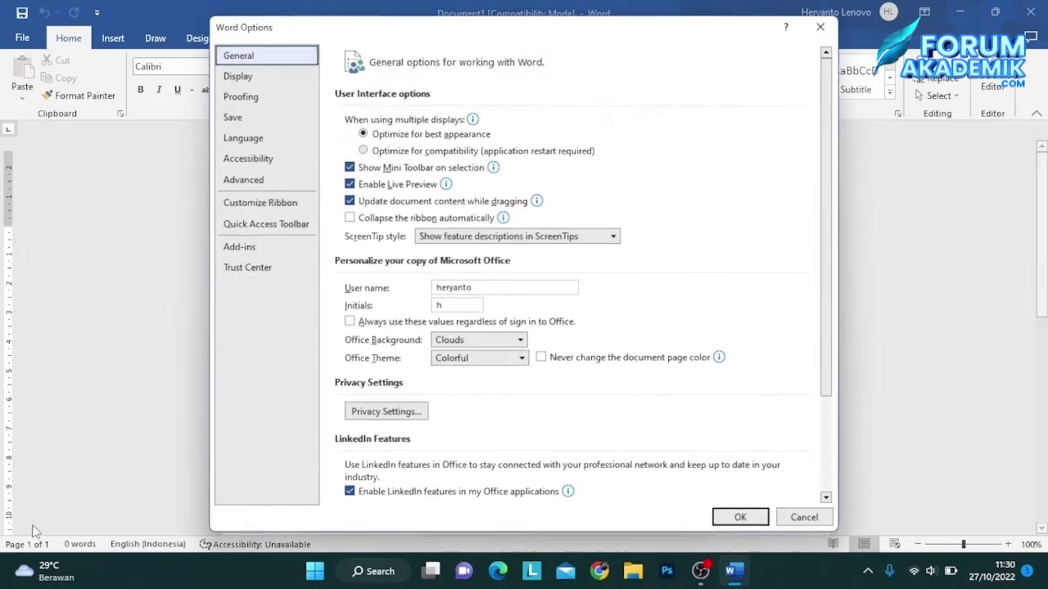
pyautogui.click(259, 117)
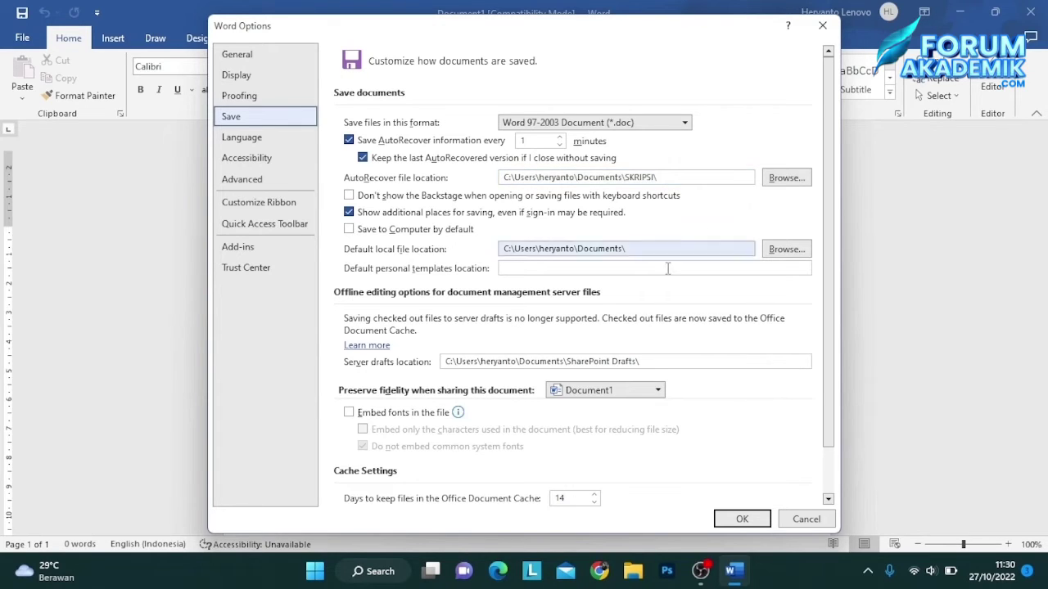
pyautogui.click(635, 573)
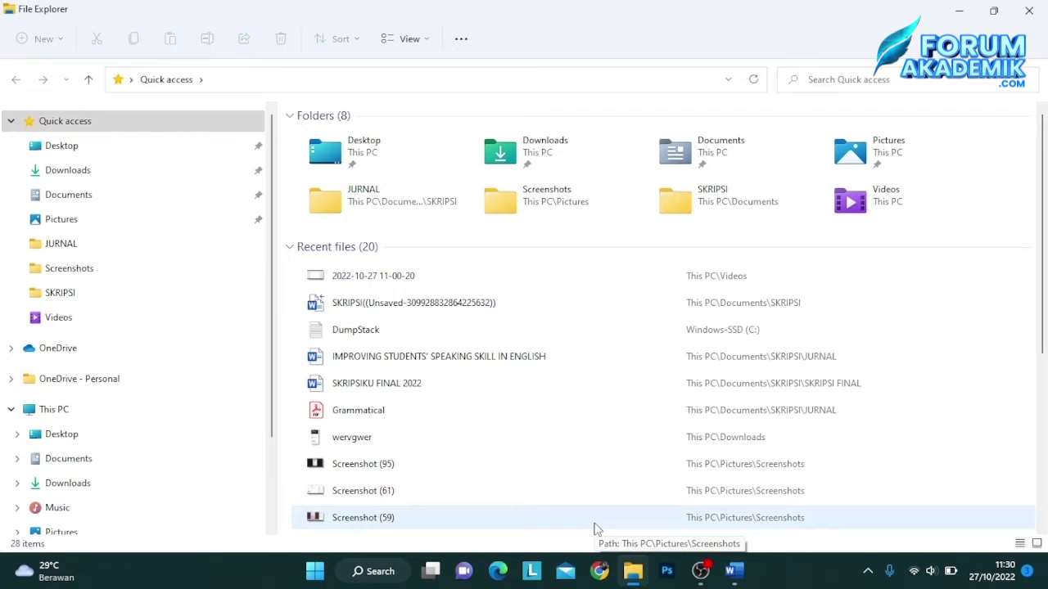
# Step: Snap File Explorer to the left half and Word Options to the right half
pyautogui.press('super+Left')
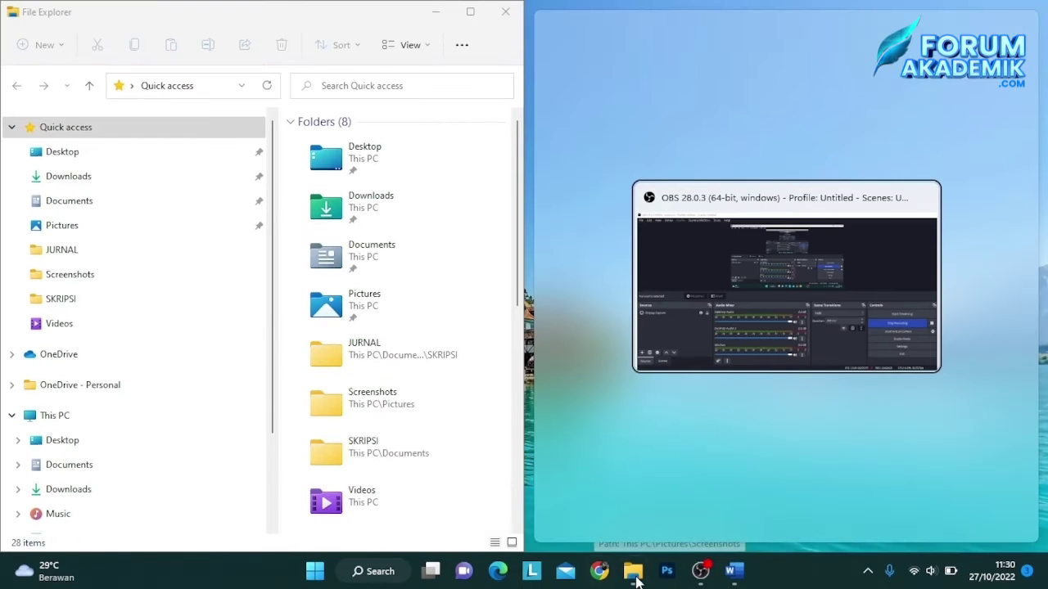
pyautogui.click(732, 570)
pyautogui.press('super+Right')
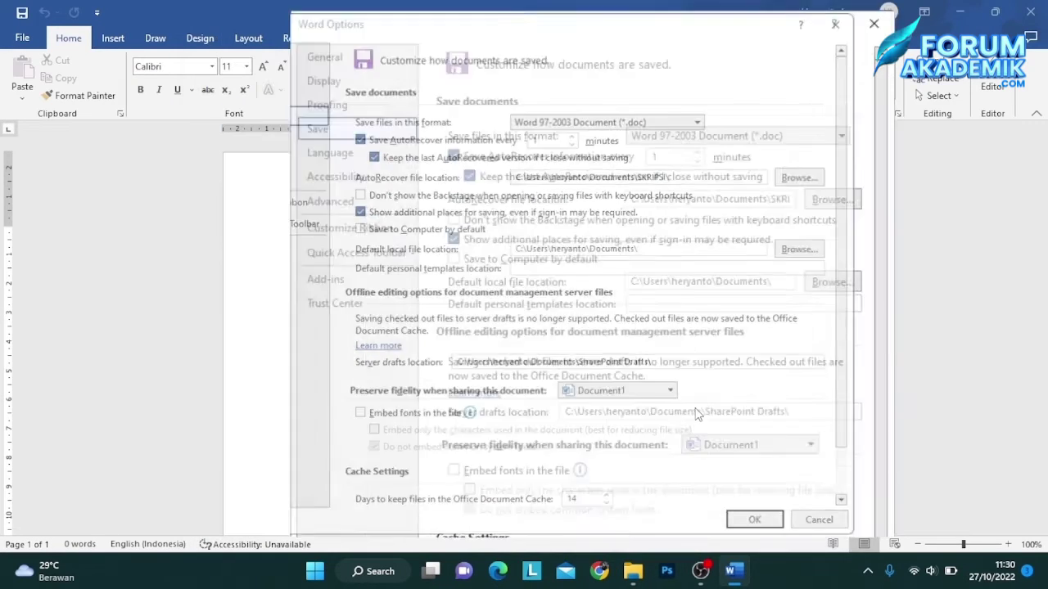
pyautogui.click(633, 571)
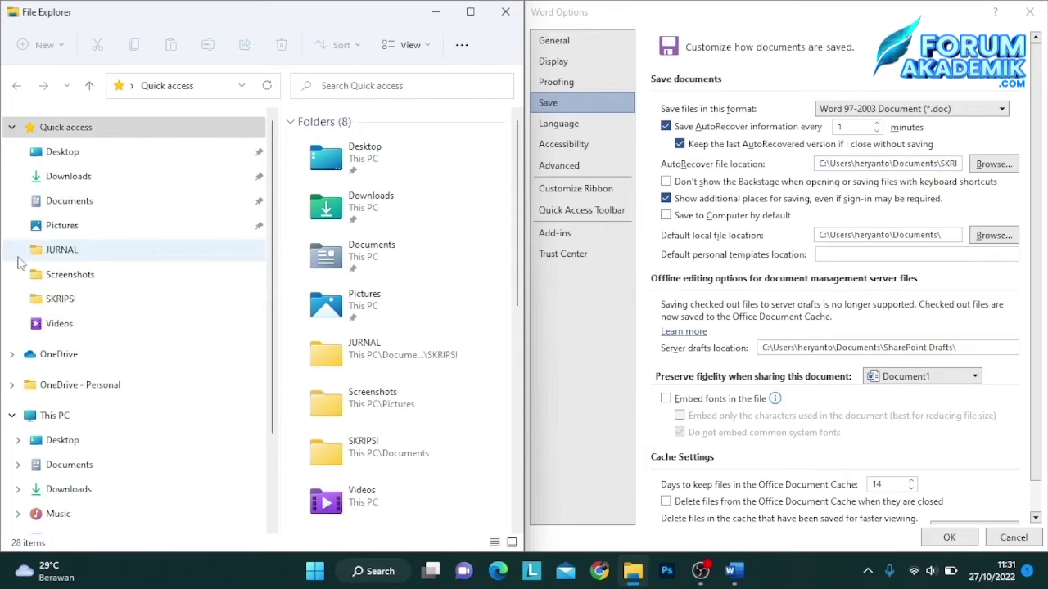
# Step: Browse to C:\Users\<user>\Documents and complete the AutoRecover path with IPSI\
pyautogui.scroll(-1, 66, 384)
pyautogui.click(83, 389)
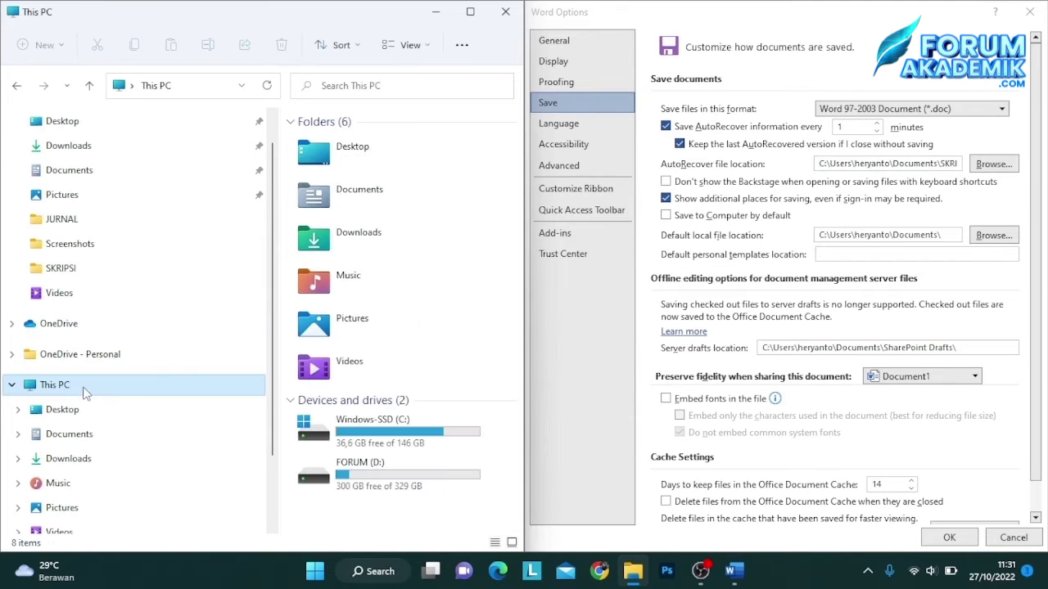
pyautogui.doubleClick(369, 438)
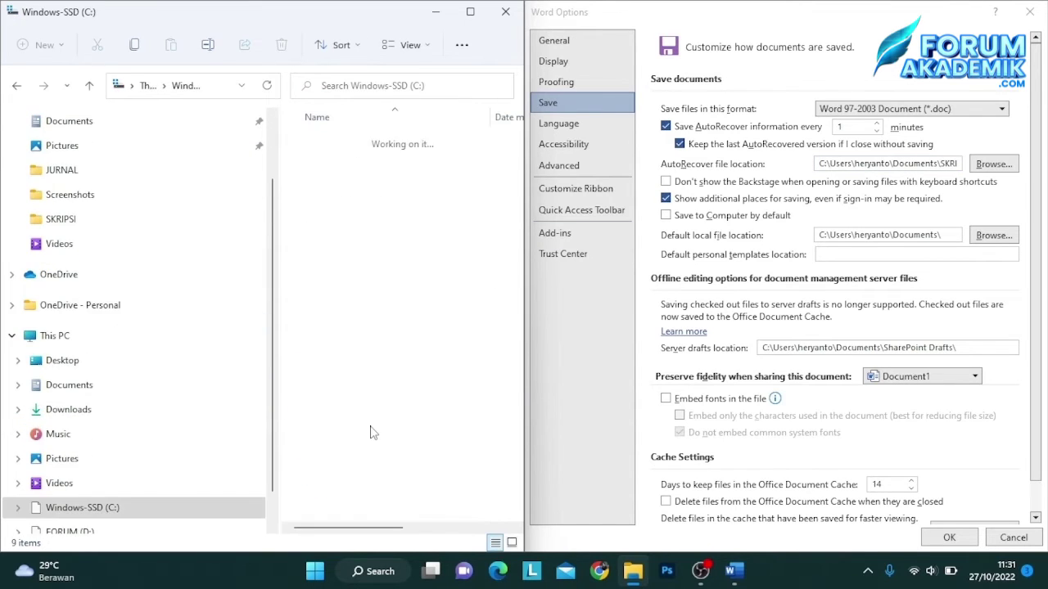
pyautogui.click(338, 293)
pyautogui.doubleClick(338, 293)
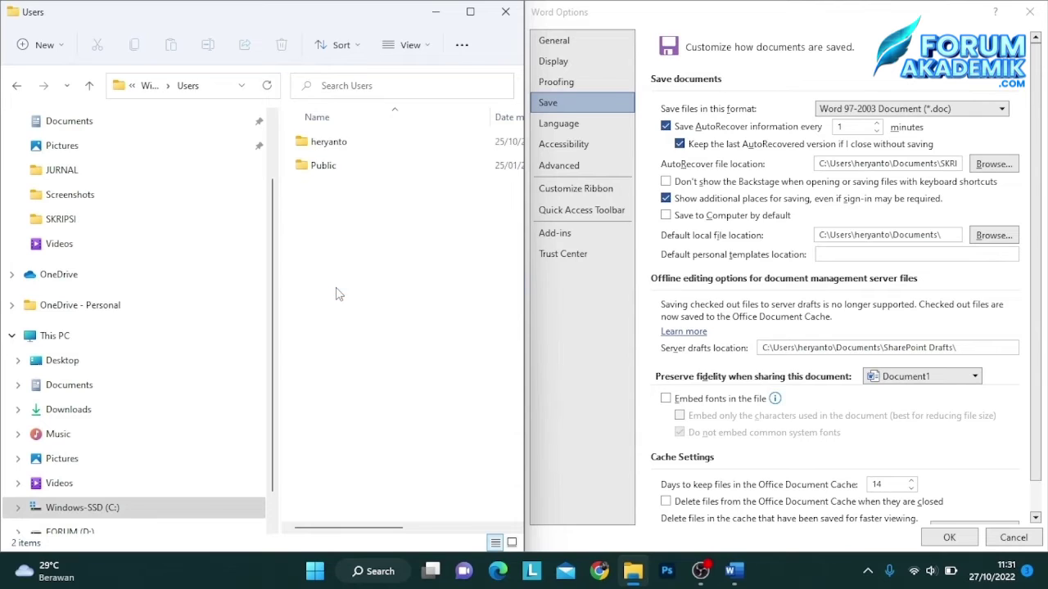
pyautogui.doubleClick(338, 144)
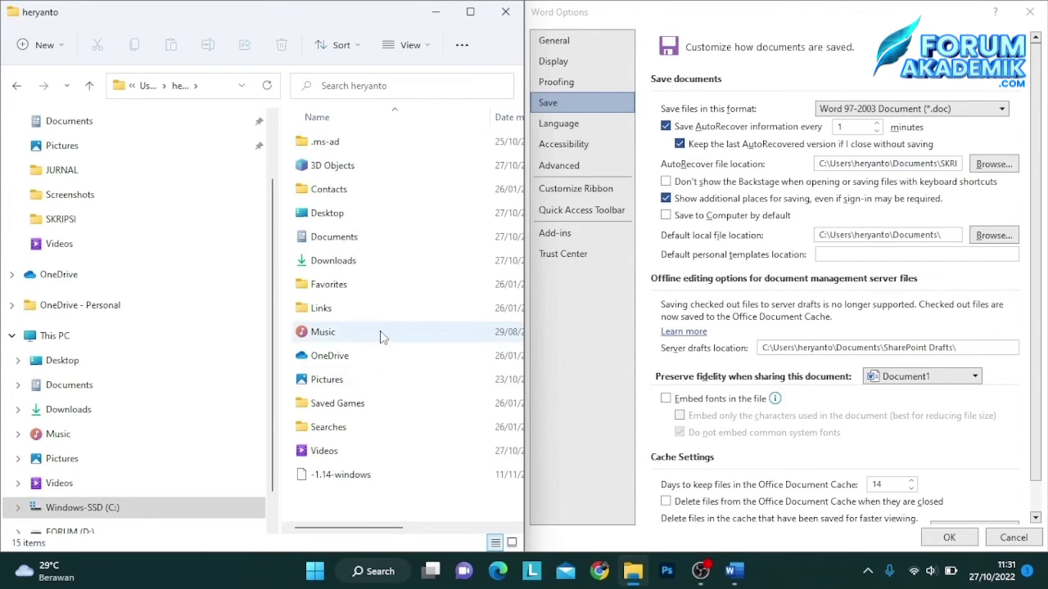
pyautogui.doubleClick(340, 237)
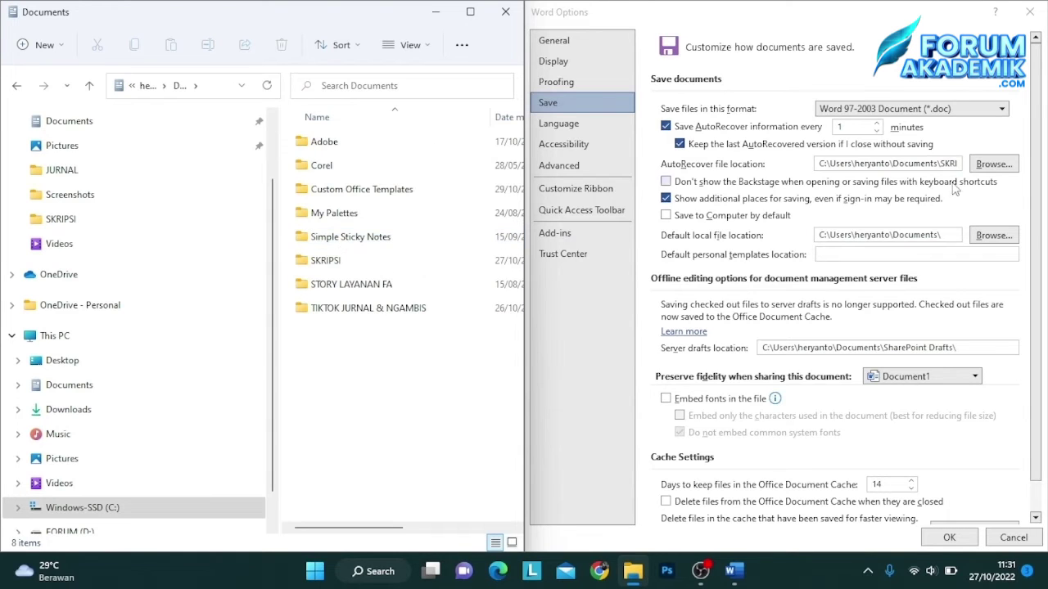
pyautogui.click(947, 163)
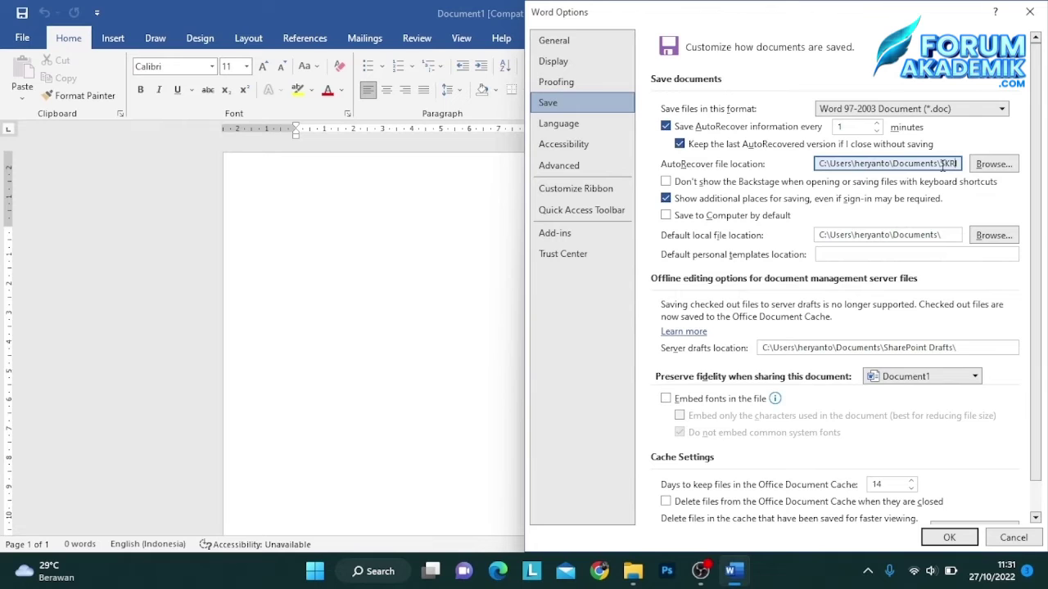
pyautogui.write('IPSI\\')
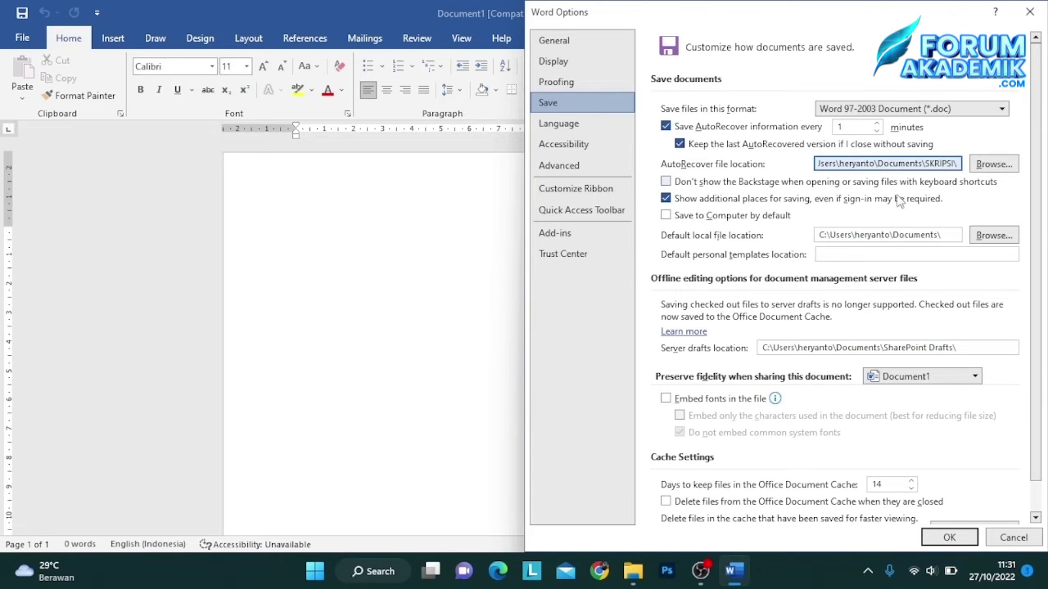
# Step: Open the SKRIPSI folder maximised and display its files as extra-large icons
pyautogui.click(633, 571)
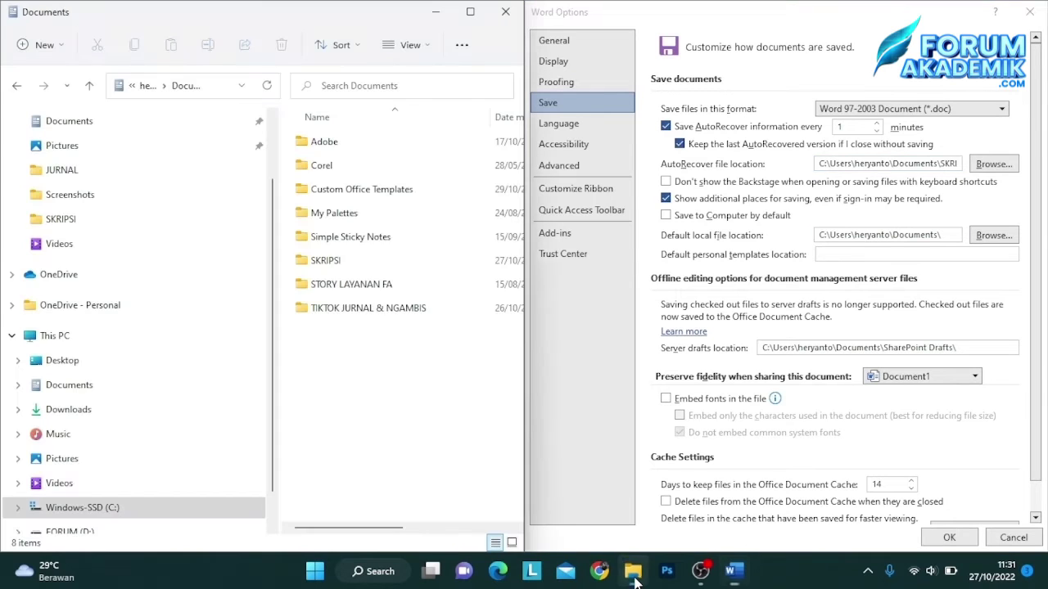
pyautogui.doubleClick(325, 260)
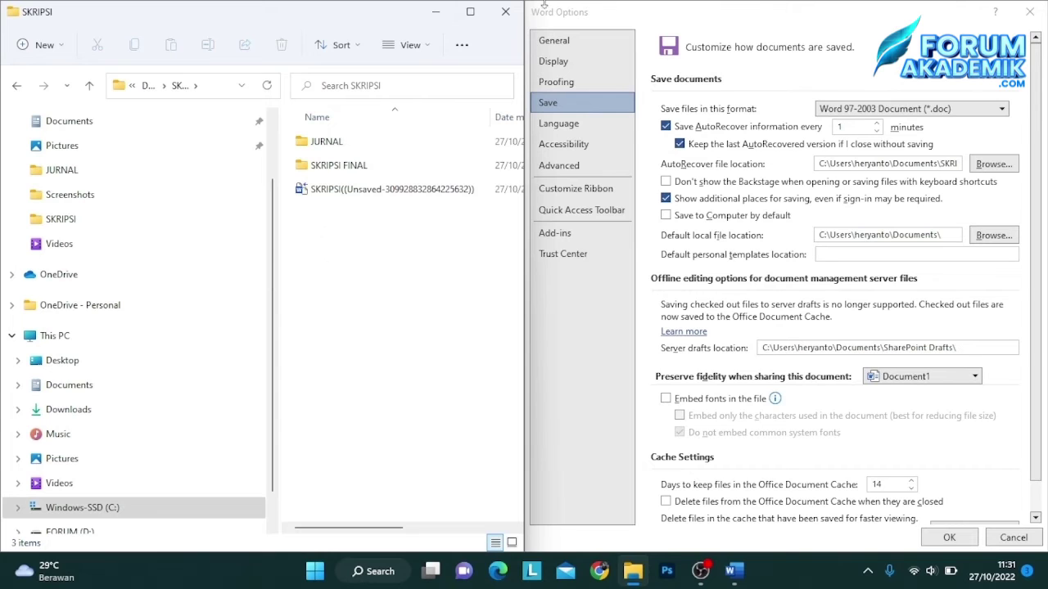
pyautogui.click(477, 16)
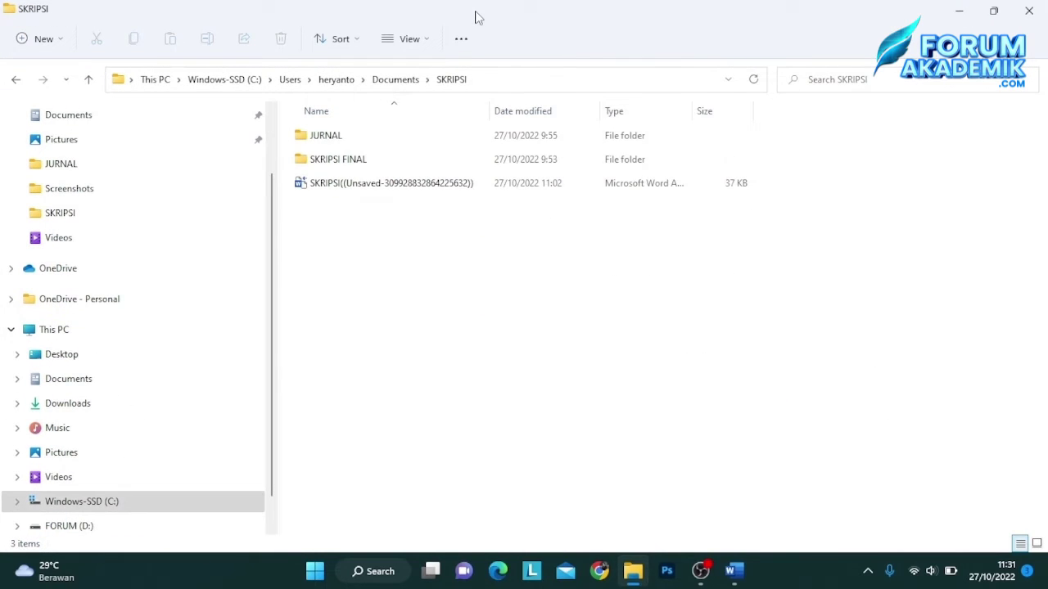
pyautogui.click(405, 39)
pyautogui.click(418, 75)
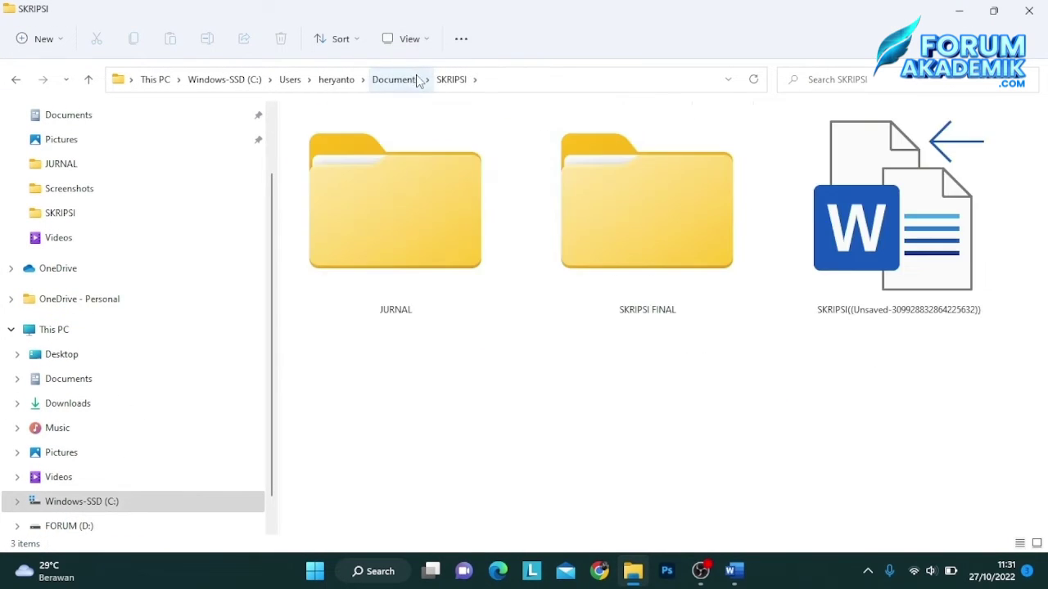
# Step: Dismiss the open-dialog error, then close Word Options and the blank document
pyautogui.doubleClick(892, 197)
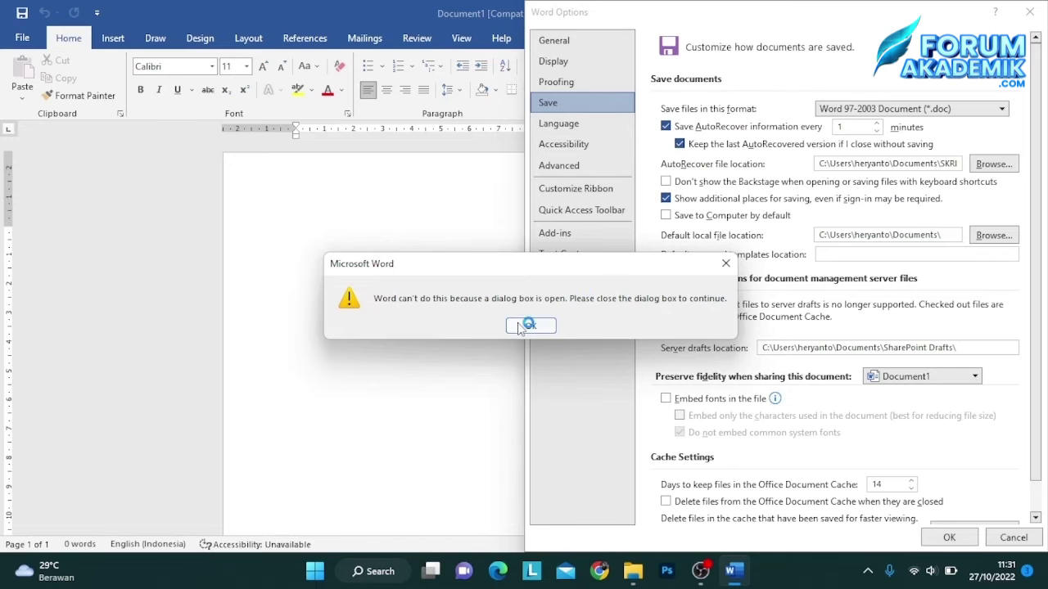
pyautogui.click(518, 327)
pyautogui.click(1030, 13)
pyautogui.click(1033, 13)
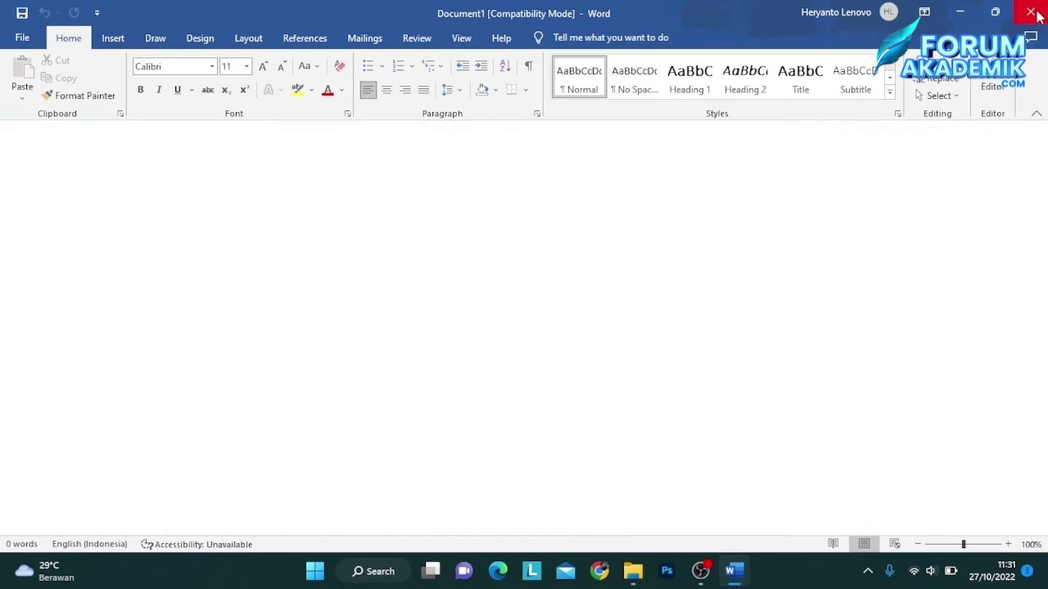
# Step: Open the SKRIPSI recovery file read-only and scroll through its recovered text
pyautogui.doubleClick(867, 193)
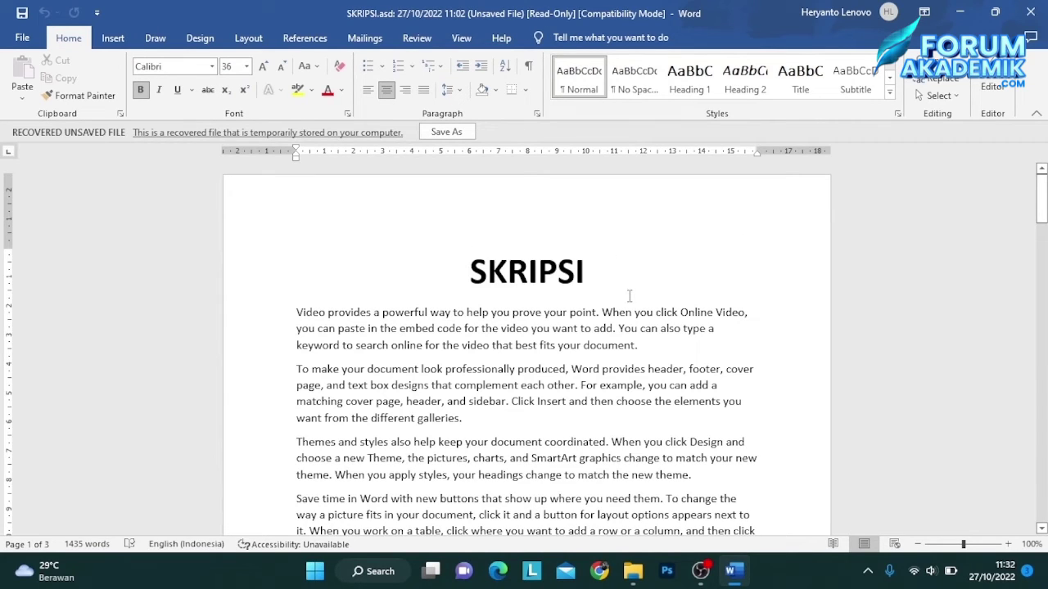
pyautogui.scroll(-5, 656, 281)
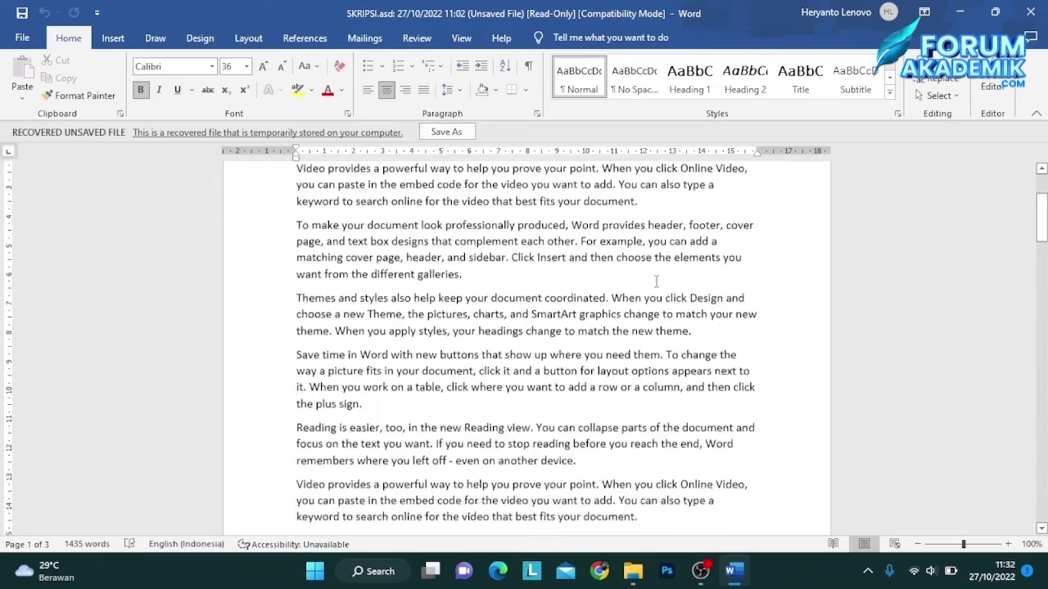
pyautogui.scroll(-5, 656, 282)
pyautogui.scroll(-5, 656, 282)
pyautogui.scroll(-5, 655, 281)
pyautogui.scroll(-5, 655, 281)
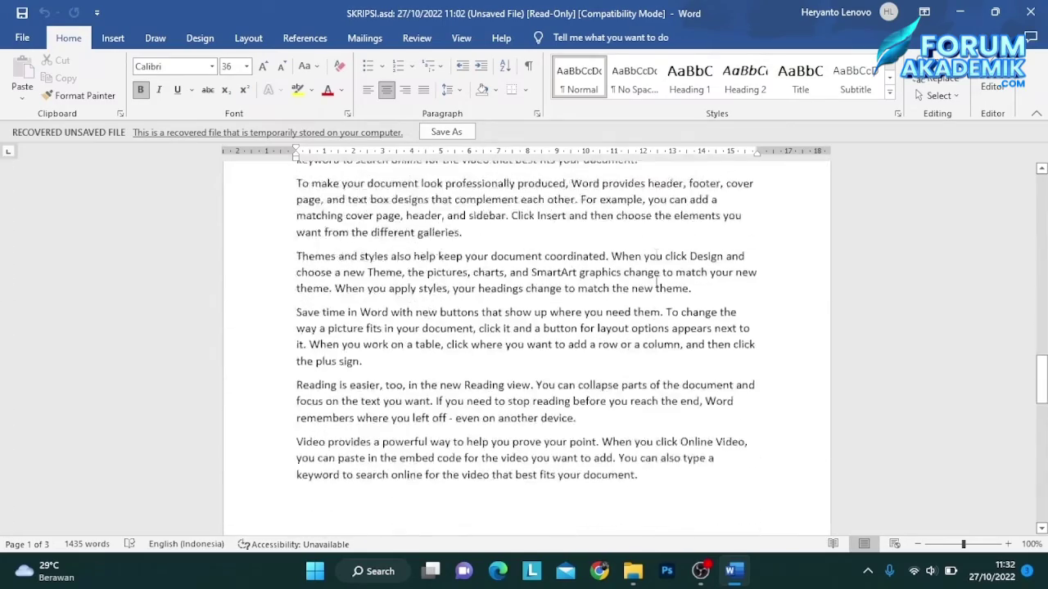
pyautogui.scroll(-5, 656, 281)
pyautogui.scroll(-5, 656, 282)
pyautogui.scroll(-5, 656, 309)
pyautogui.scroll(5, 656, 309)
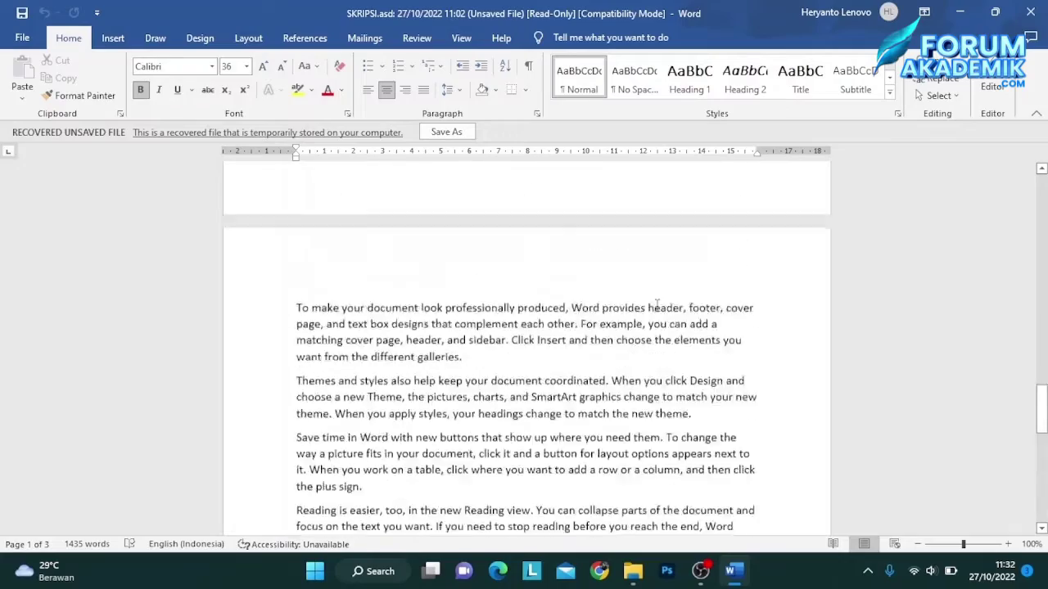
pyautogui.scroll(5, 656, 310)
pyautogui.scroll(5, 657, 310)
pyautogui.scroll(5, 634, 255)
pyautogui.scroll(3, 634, 254)
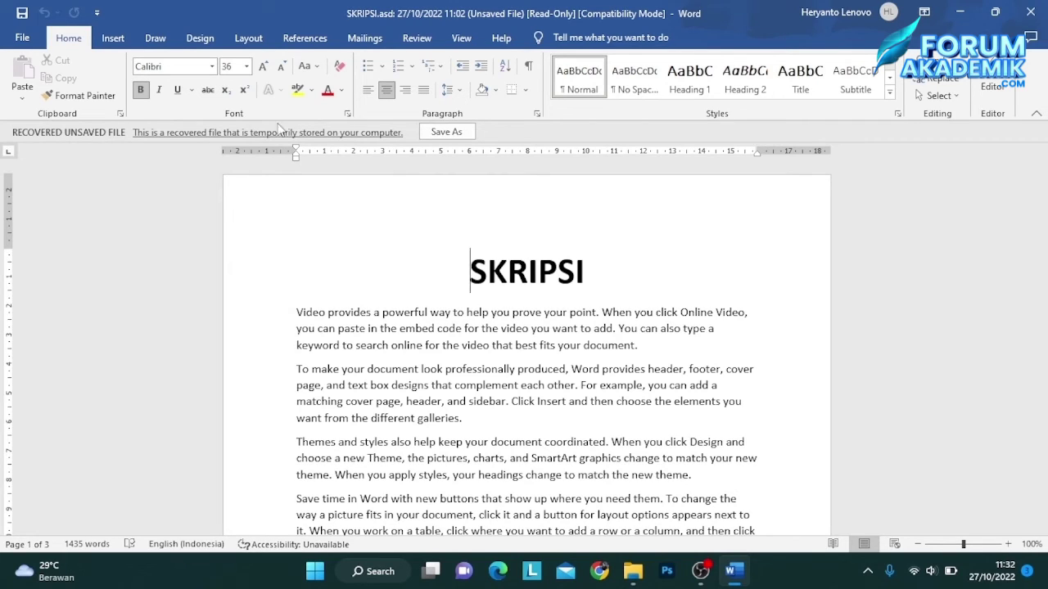
# Step: Save As from the recovery bar to the Desktop under the name SKRIPSI II
pyautogui.click(453, 134)
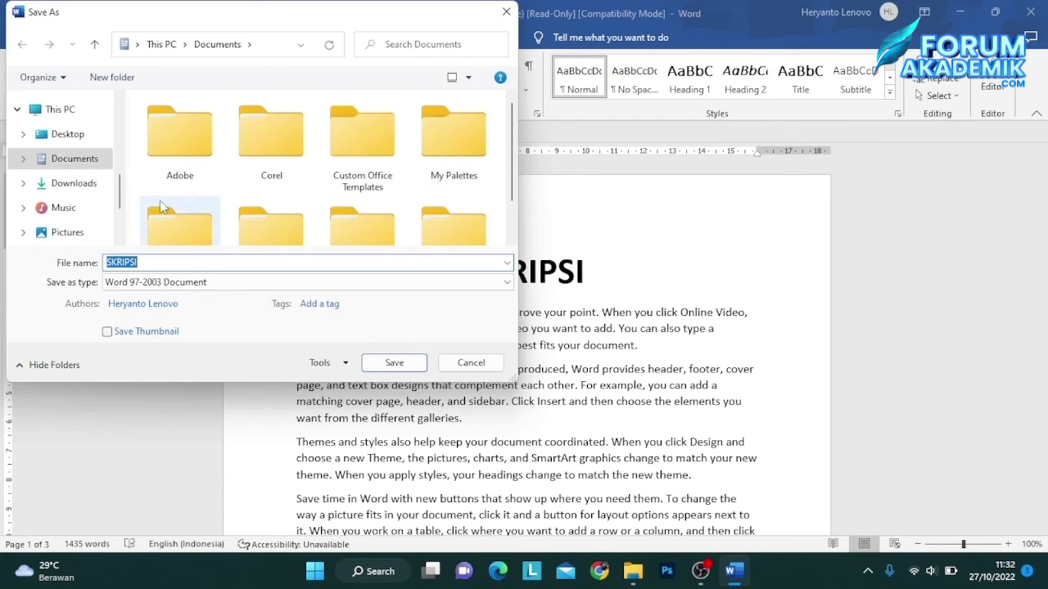
pyautogui.scroll(-3, 79, 183)
pyautogui.scroll(-2, 77, 175)
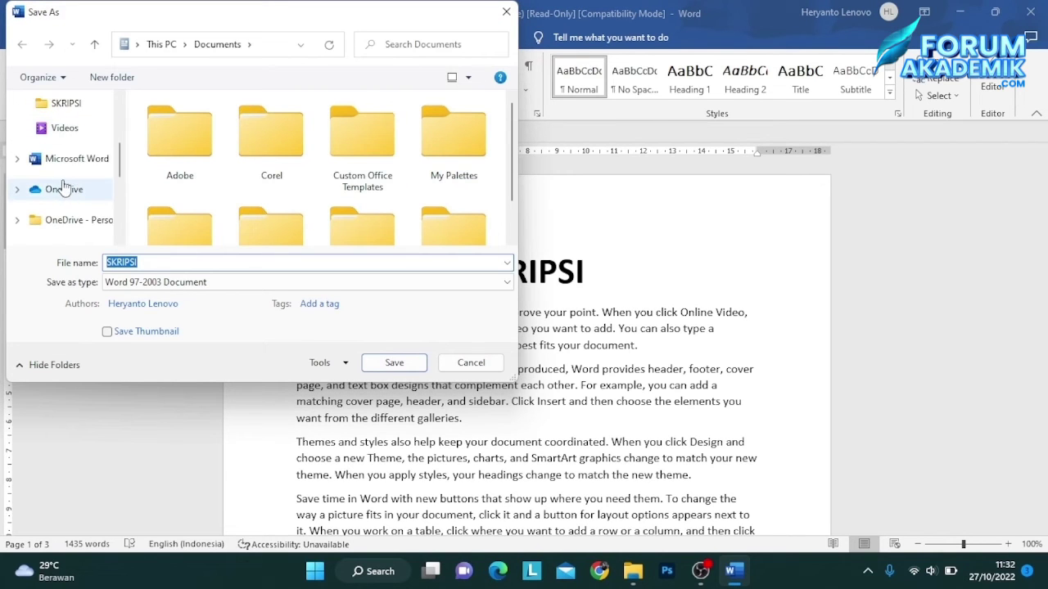
pyautogui.scroll(-3, 70, 192)
pyautogui.click(69, 196)
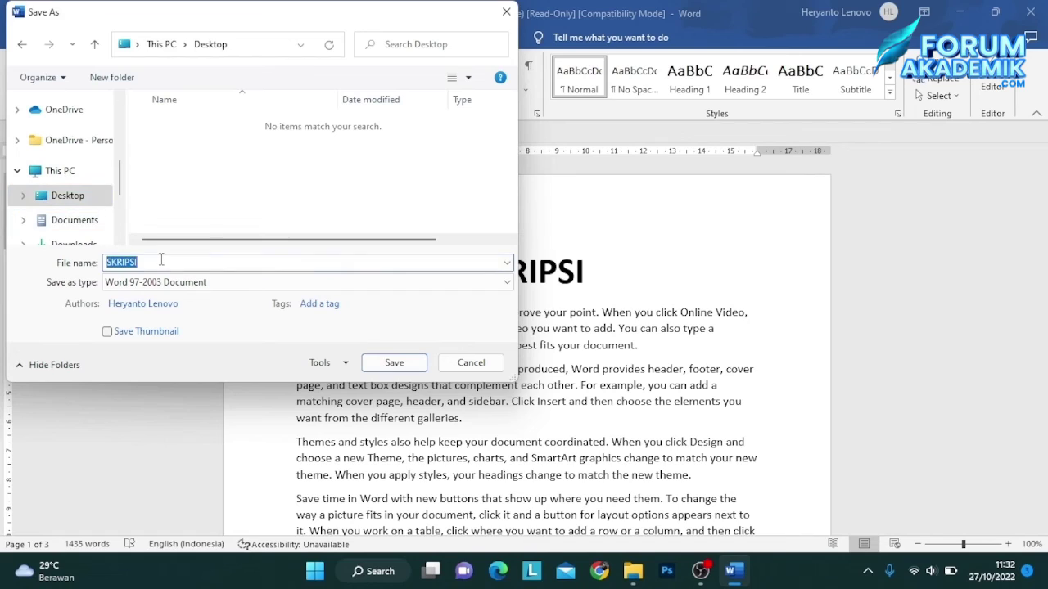
pyautogui.press('End')
pyautogui.write('L')
pyautogui.press('Return')
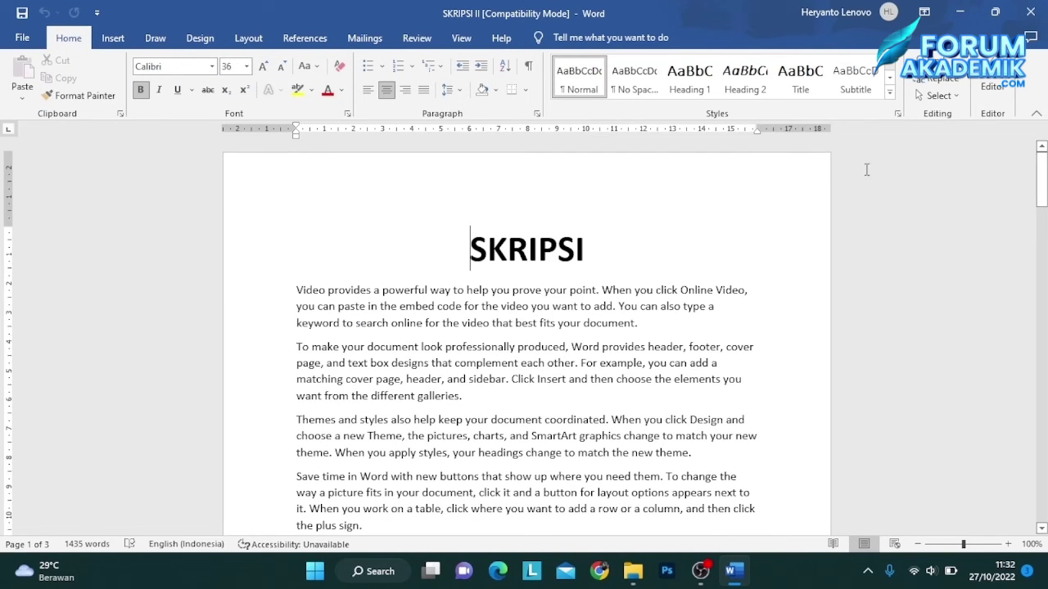
# Step: Close Word, minimise File Explorer and open SKRIPSI II from the desktop
pyautogui.click(1035, 9)
pyautogui.click(955, 13)
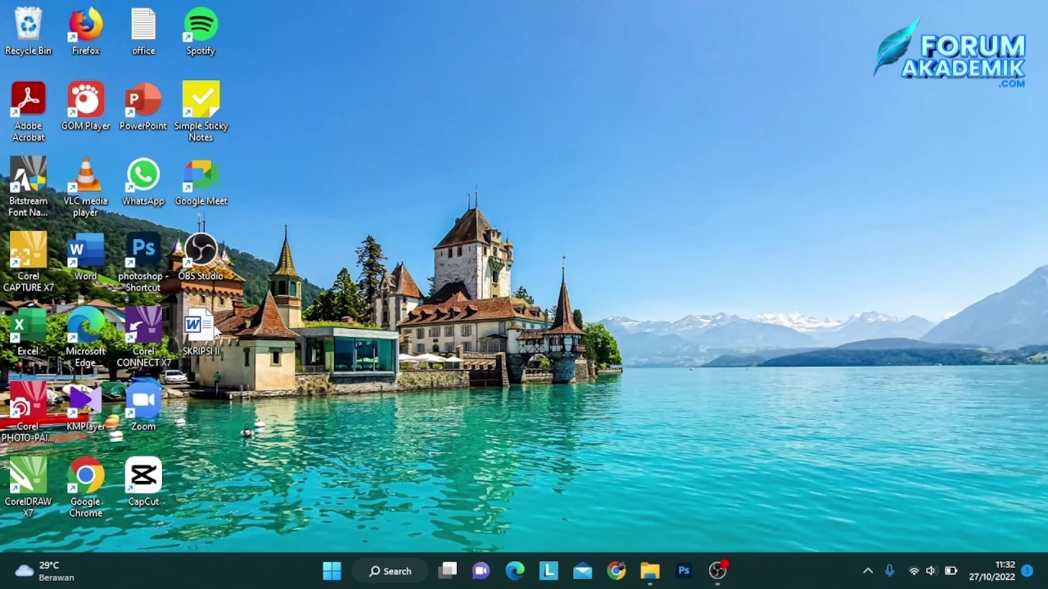
pyautogui.doubleClick(200, 332)
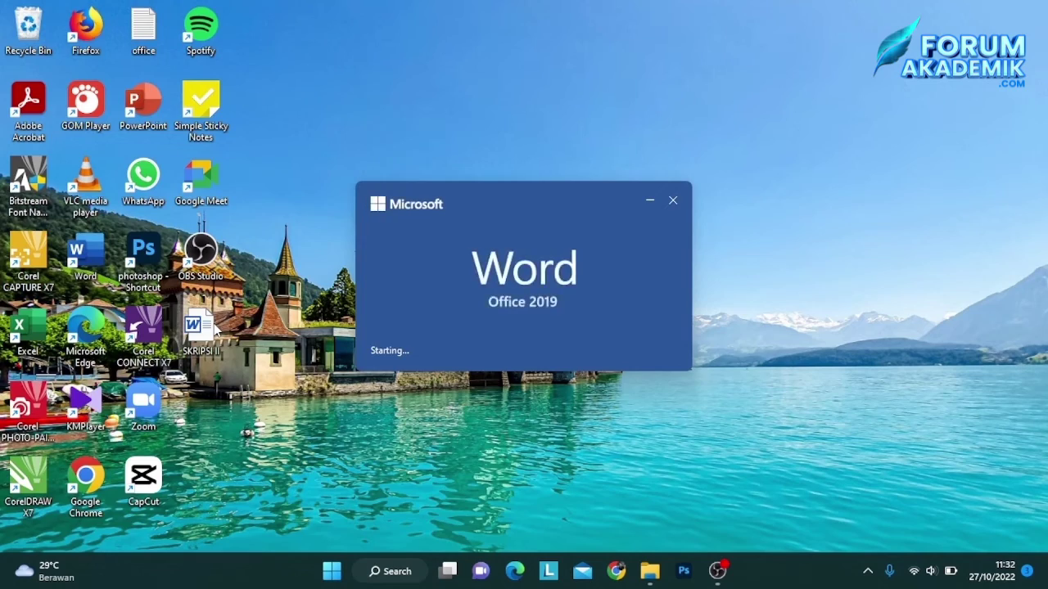
# Step: Scroll through SKRIPSI II to check the bold title and three pages of text
pyautogui.scroll(-3, 586, 218)
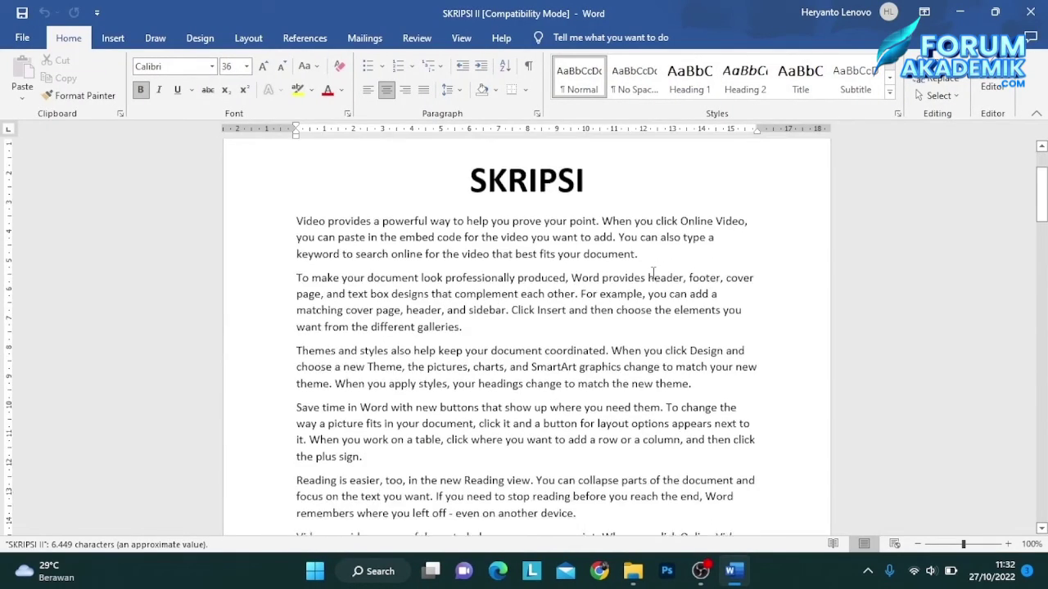
pyautogui.scroll(-2, 605, 262)
pyautogui.scroll(-1, 626, 303)
pyautogui.scroll(-1, 651, 274)
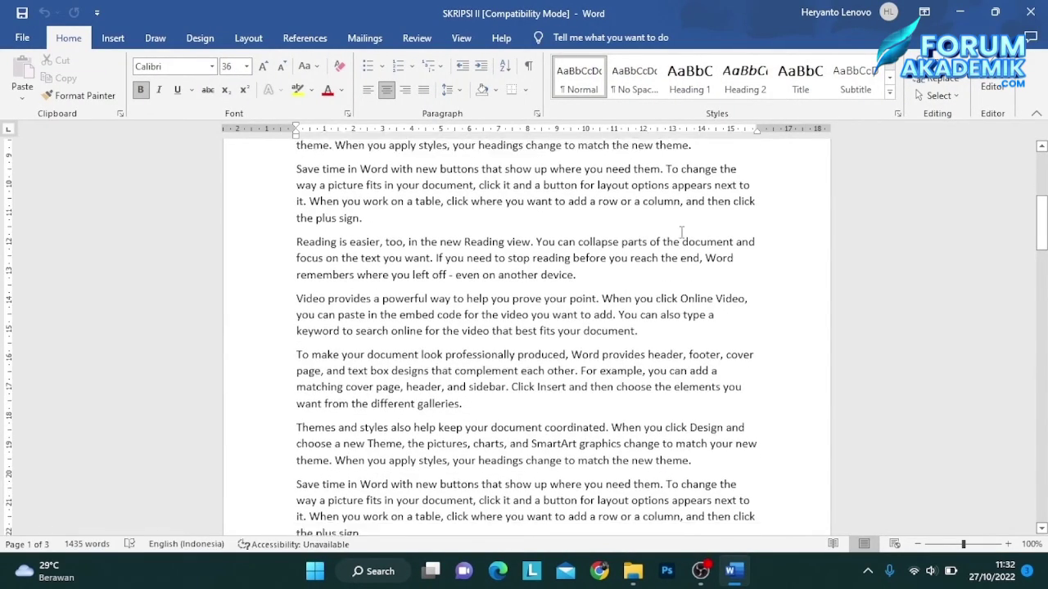
pyautogui.scroll(-5, 681, 231)
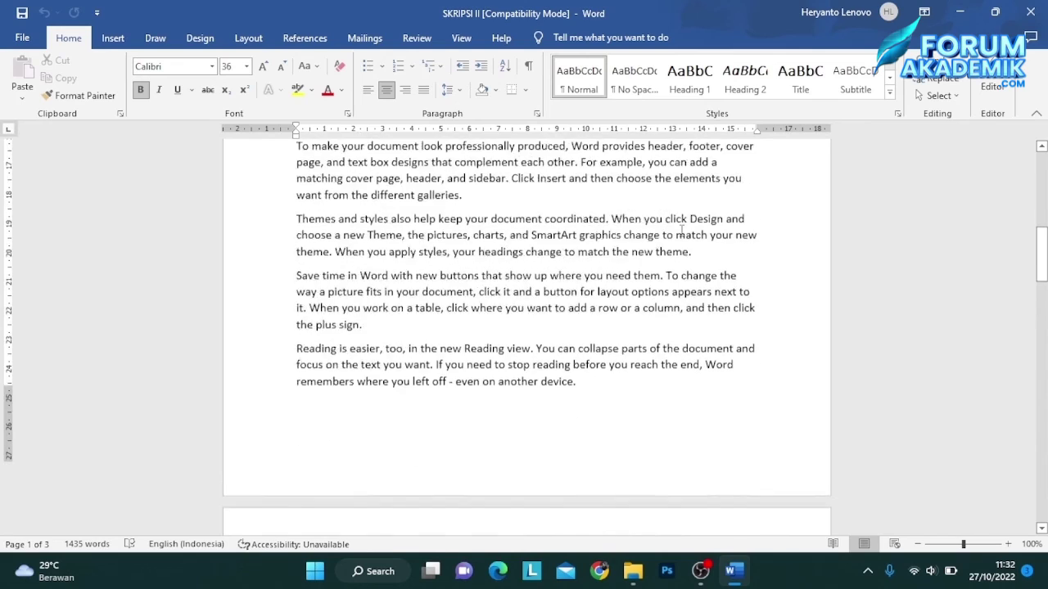
pyautogui.scroll(-1, 681, 231)
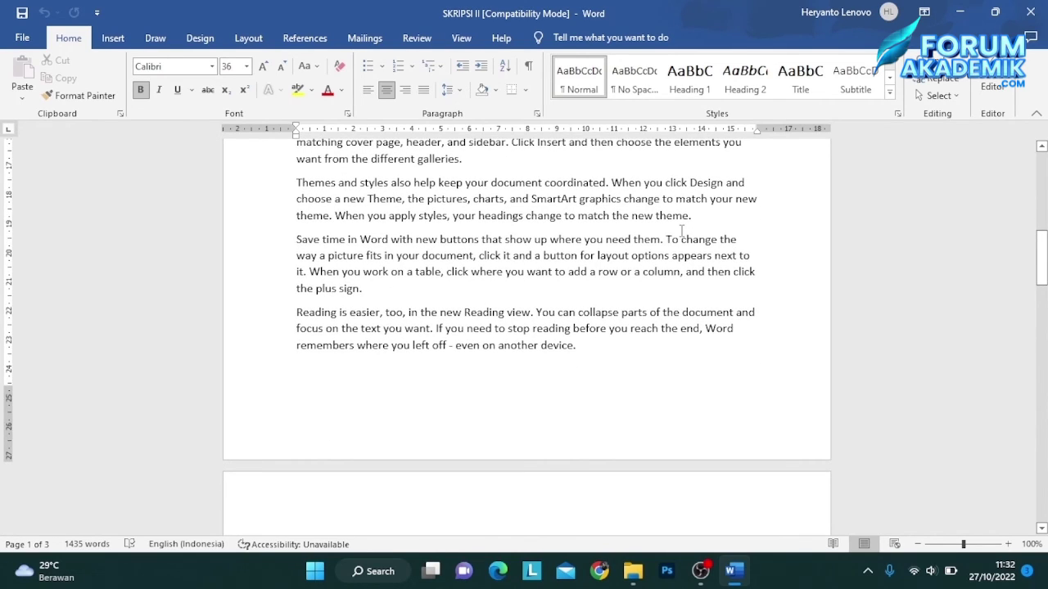
pyautogui.scroll(-3, 681, 232)
pyautogui.scroll(-7, 681, 232)
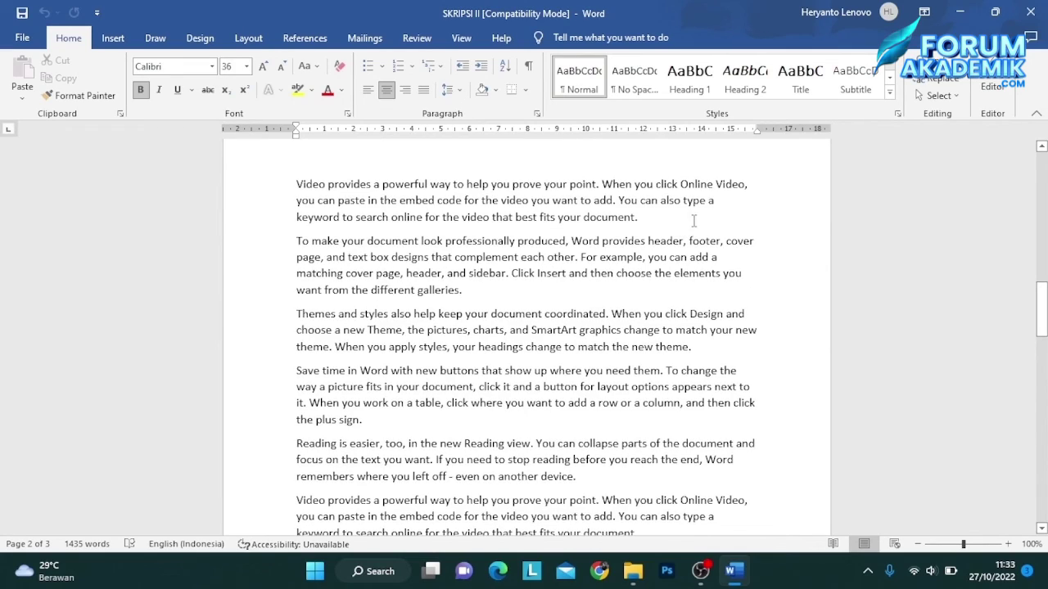
pyautogui.scroll(5, 693, 221)
pyautogui.scroll(5, 693, 221)
pyautogui.scroll(5, 693, 221)
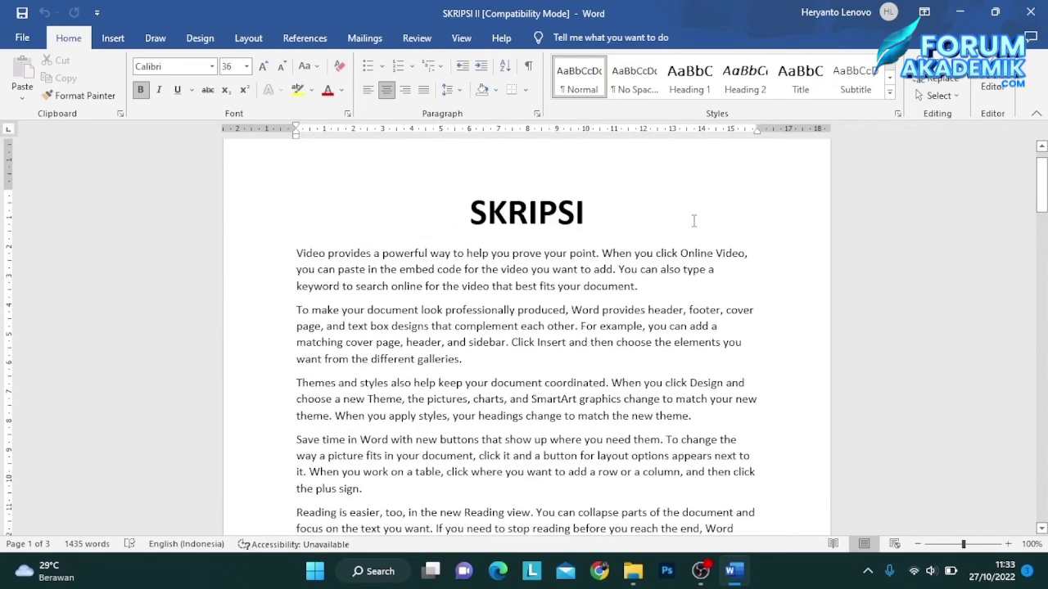
pyautogui.scroll(1, 693, 221)
pyautogui.scroll(-8, 670, 226)
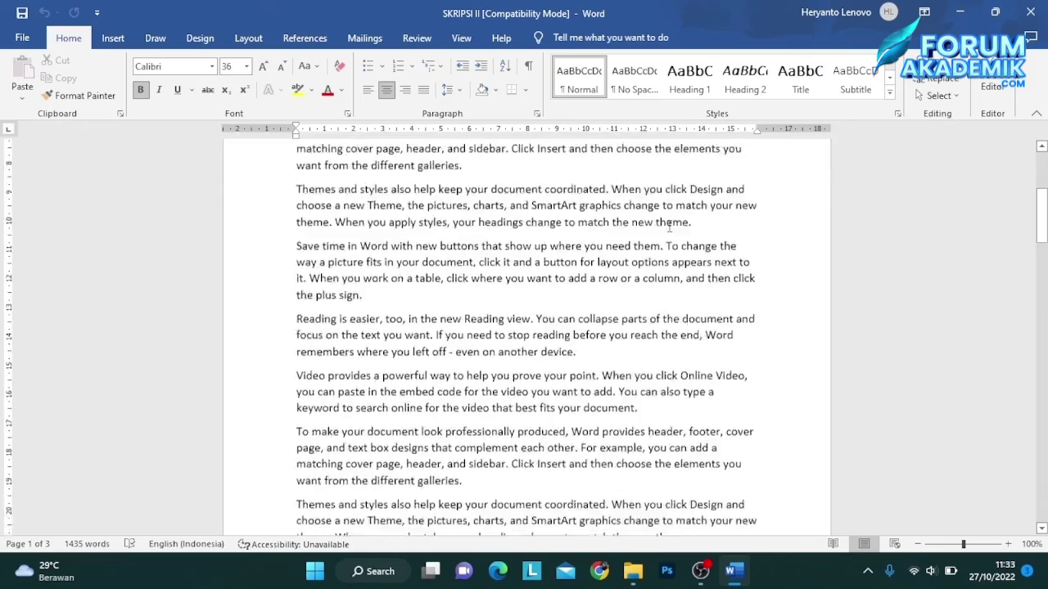
pyautogui.scroll(-5, 670, 246)
pyautogui.scroll(-5, 670, 270)
pyautogui.scroll(-5, 669, 293)
pyautogui.scroll(-1, 669, 295)
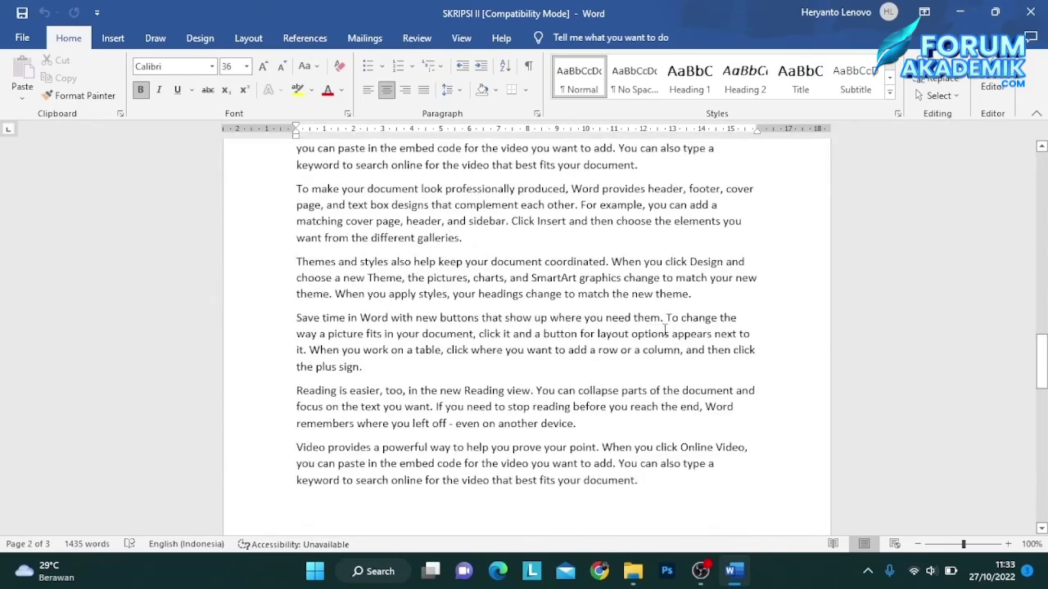
pyautogui.scroll(-5, 669, 294)
pyautogui.scroll(-2, 669, 299)
pyautogui.scroll(2, 668, 307)
pyautogui.scroll(2, 667, 311)
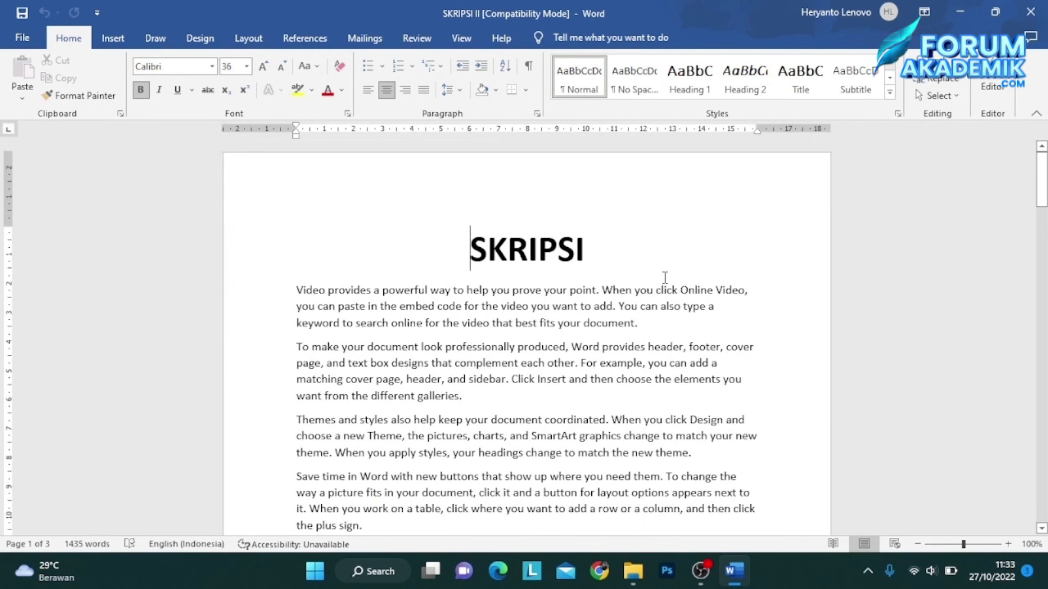
pyautogui.scroll(-2, 671, 259)
pyautogui.scroll(2, 670, 258)
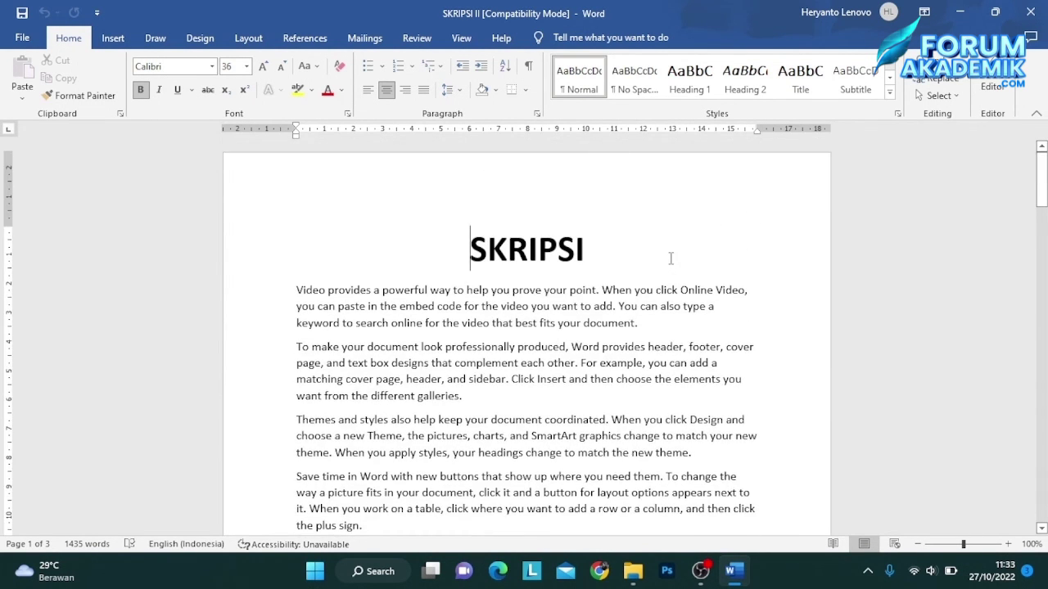